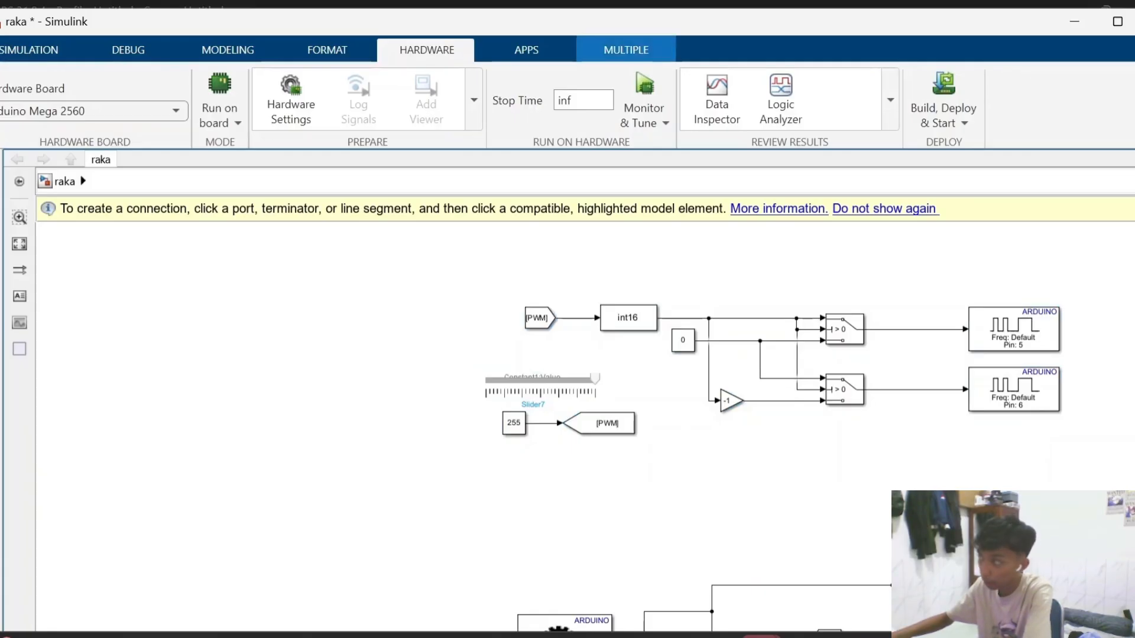
Look over the PWM motor-drive section and the Arduino encoder section of the raka model.
drag(477, 277, 1127, 265)
click(1094, 475)
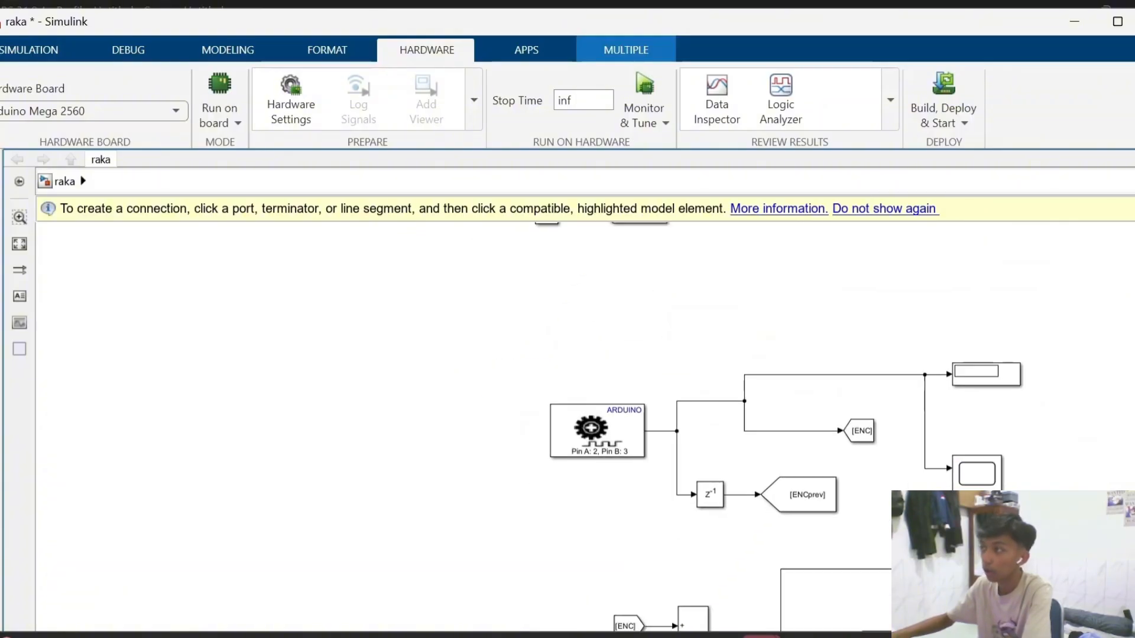
drag(547, 334, 581, 299)
scroll(661, 281, up, 4)
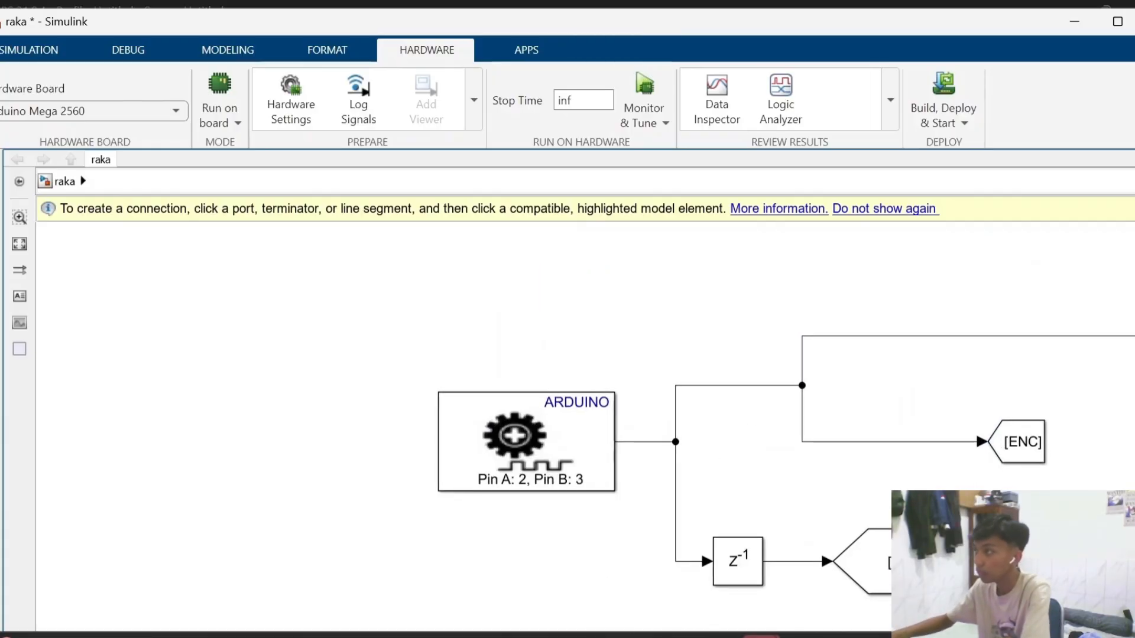
drag(661, 281, 655, 305)
drag(655, 305, 648, 334)
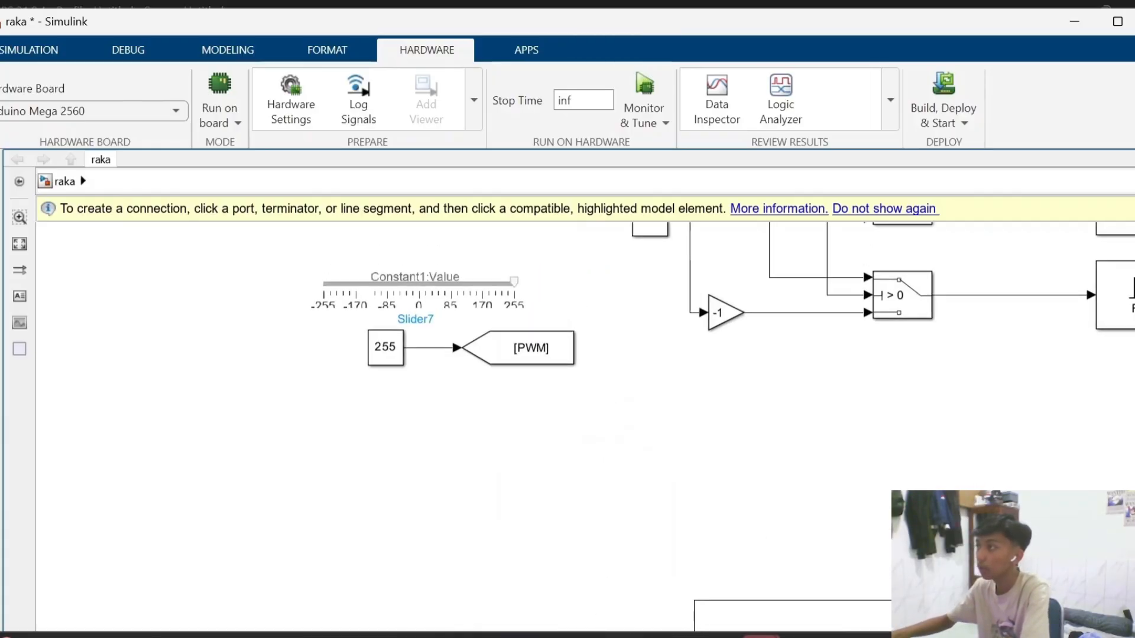
scroll(748, 312, down, 2)
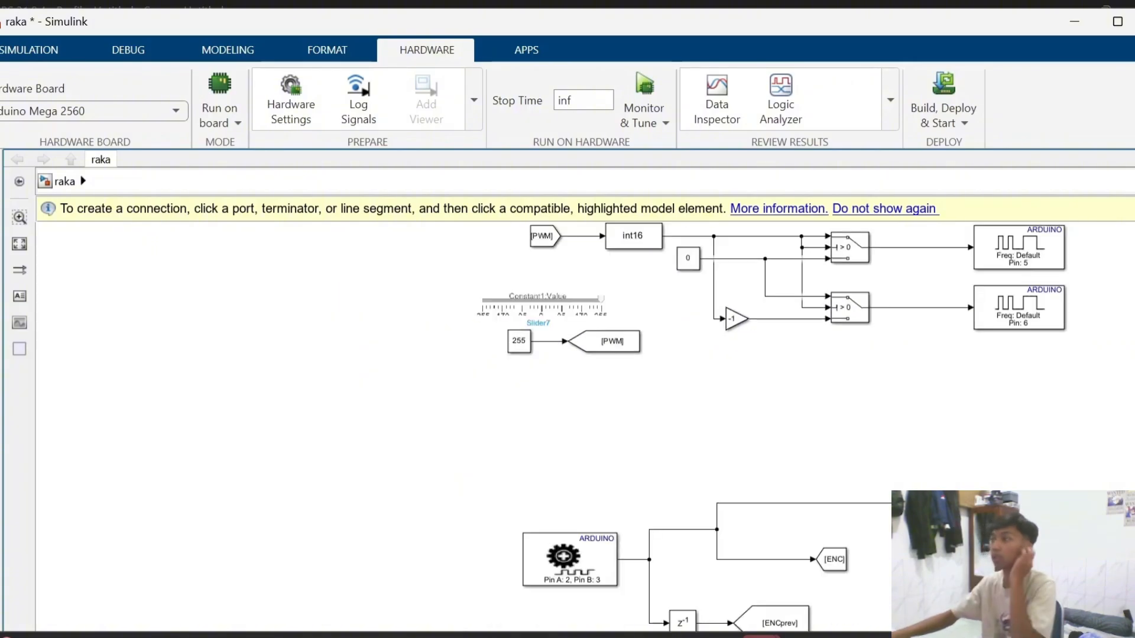
drag(749, 311, 775, 436)
scroll(704, 384, up, 1)
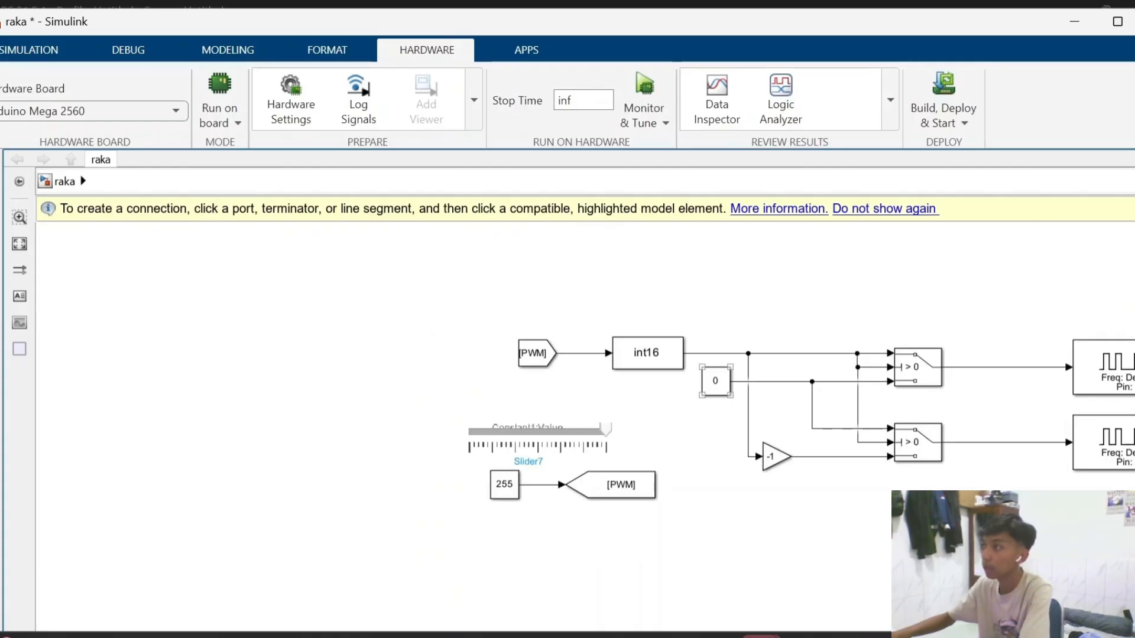
Set the slider linked to the Constant1 value to a small positive value, slightly above the middle of its scale.
click(529, 438)
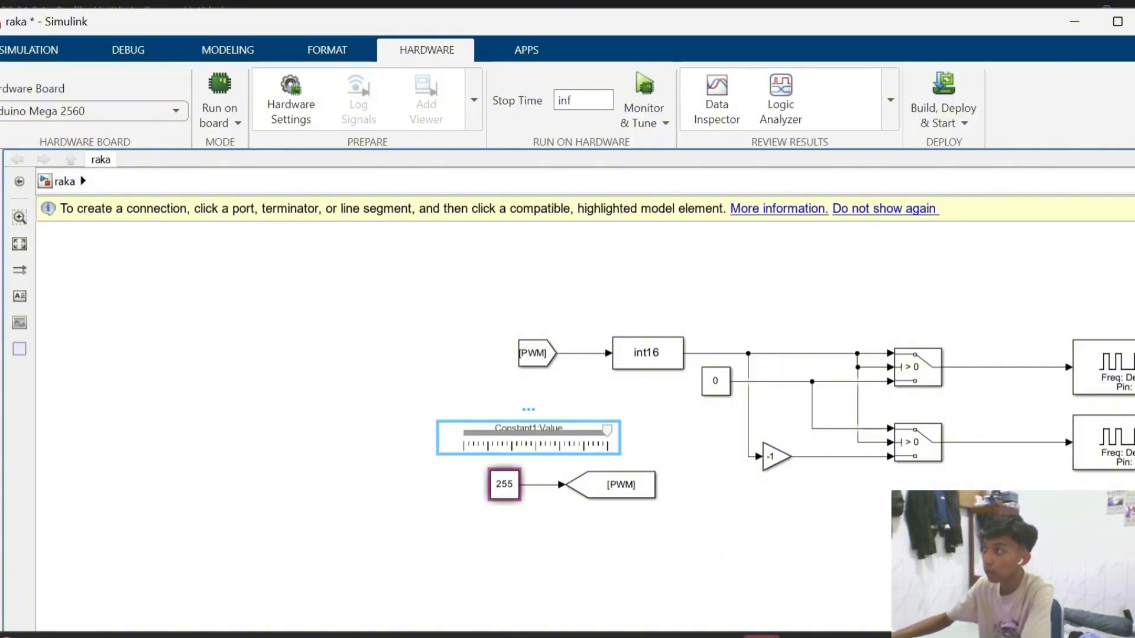
click(504, 485)
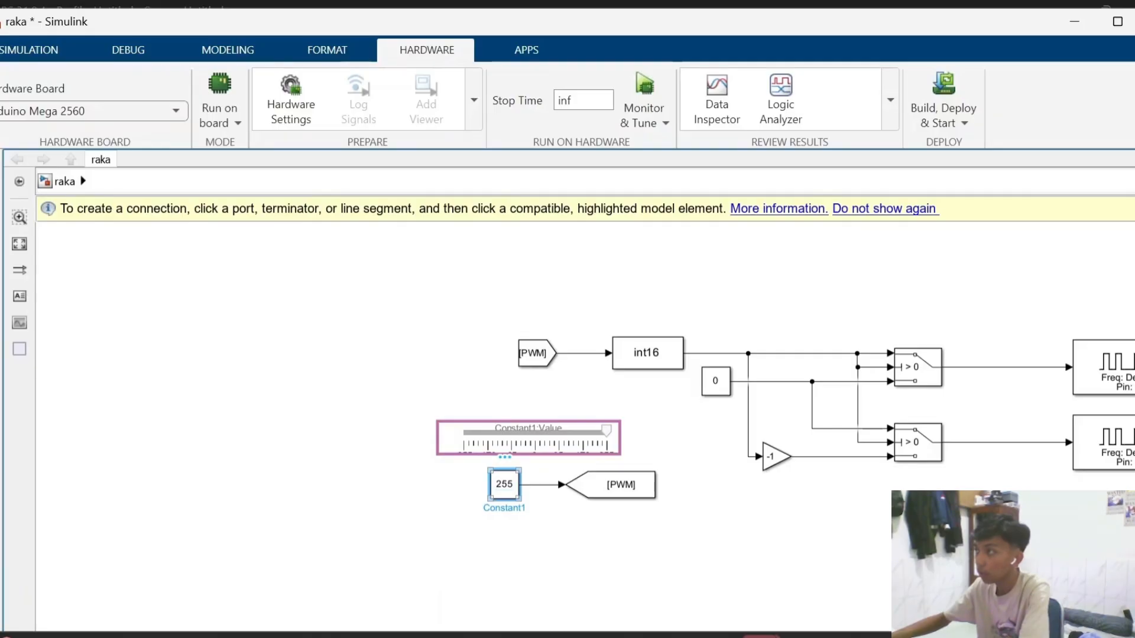
click(654, 485)
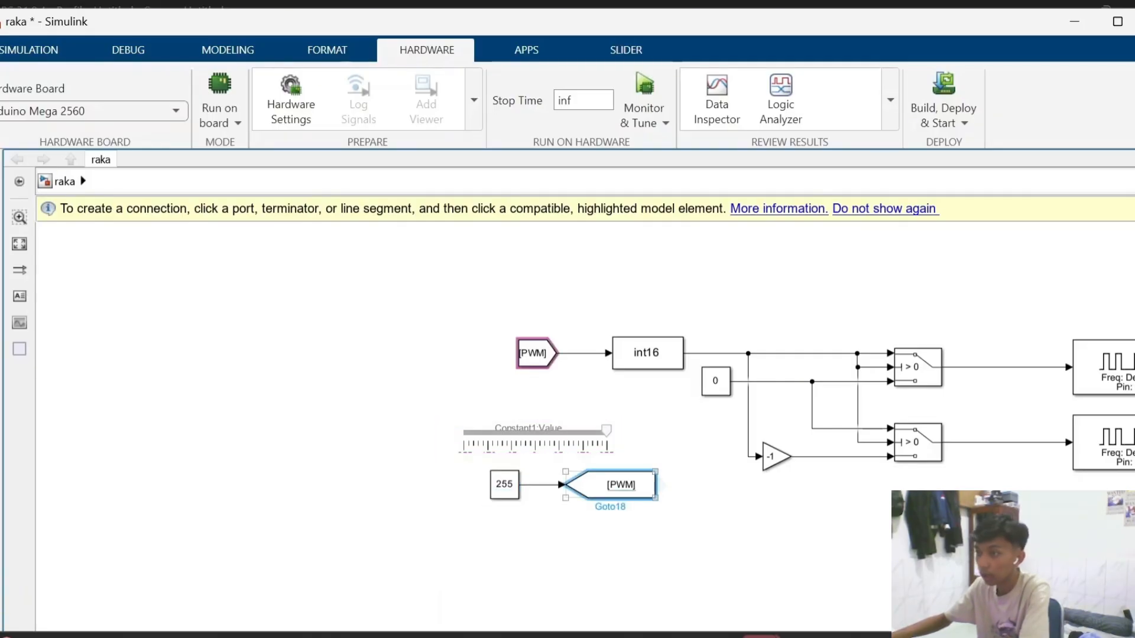
click(535, 439)
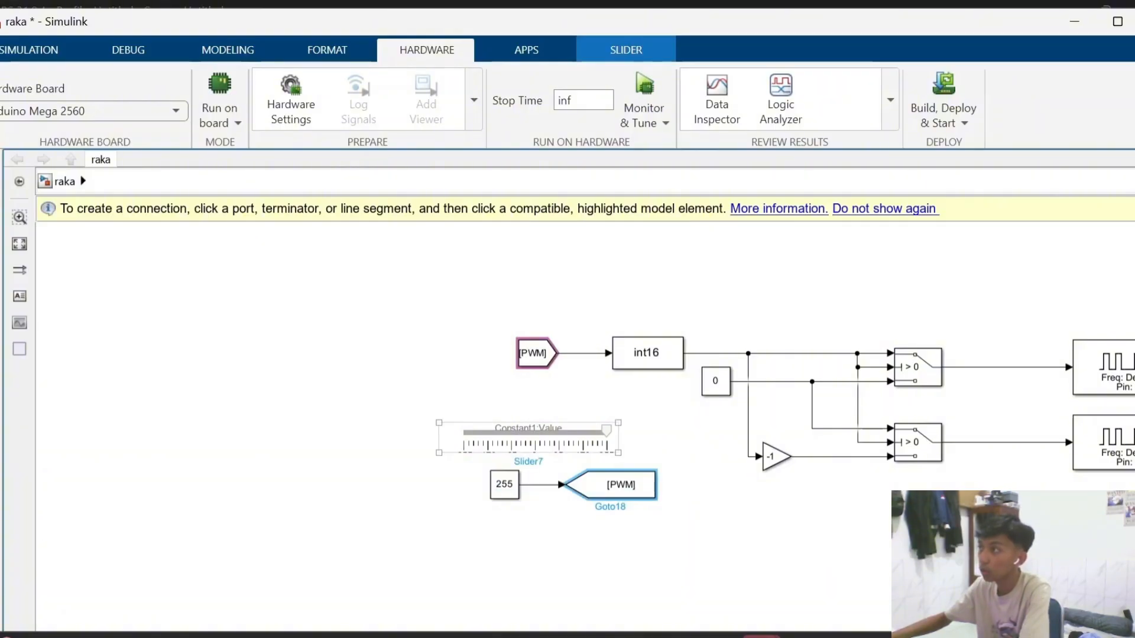
drag(606, 430, 550, 430)
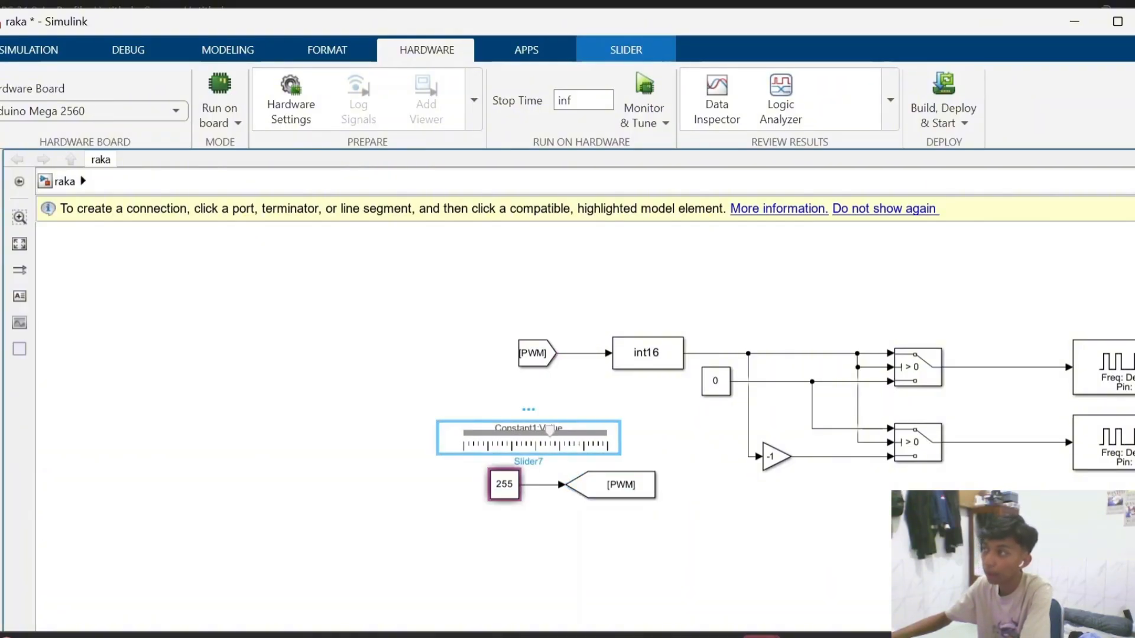
Review the block parameters of the Constant1 slider, checking its connected parameter, scale type and range, and accept them.
double_click(532, 441)
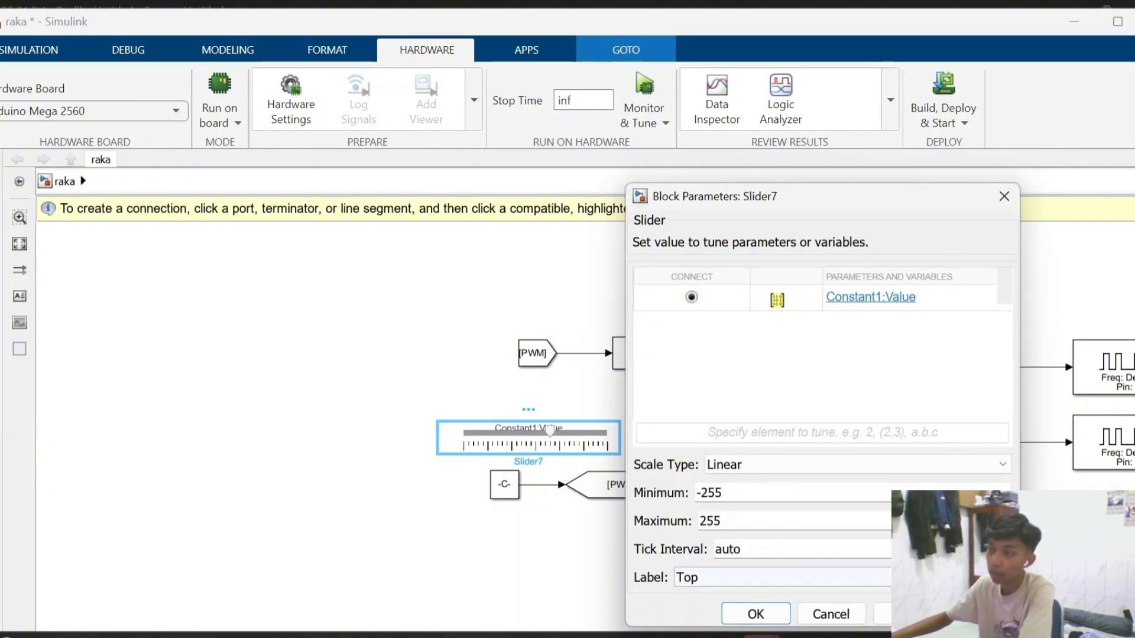
click(756, 615)
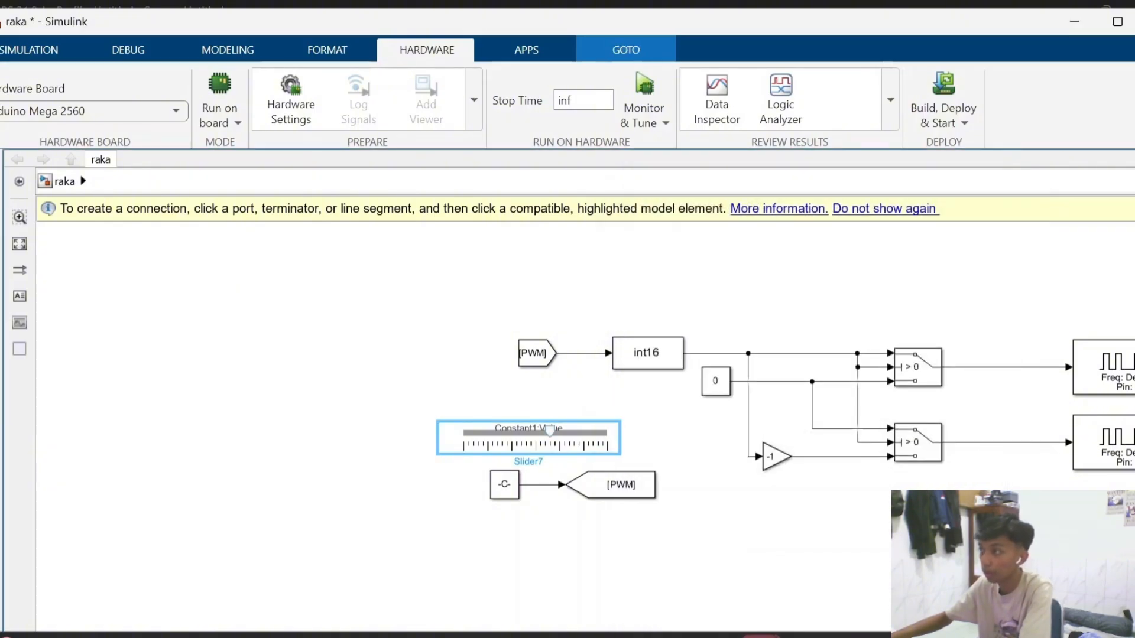
click(663, 439)
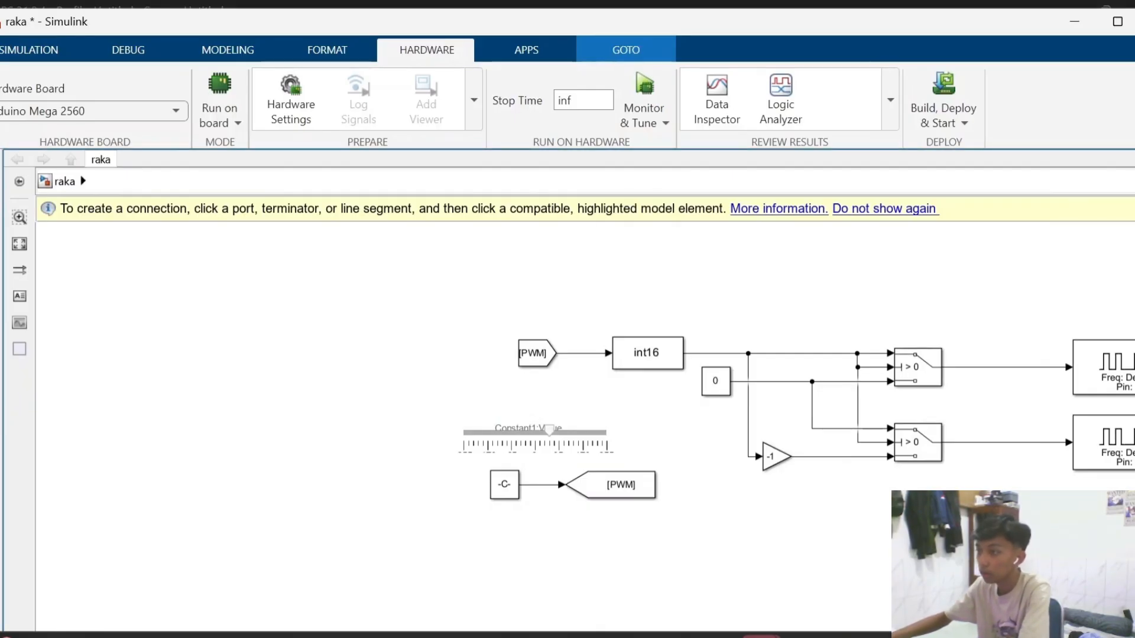
Nudge the Constant1 slider slightly to the right above its constant block on the canvas.
click(521, 352)
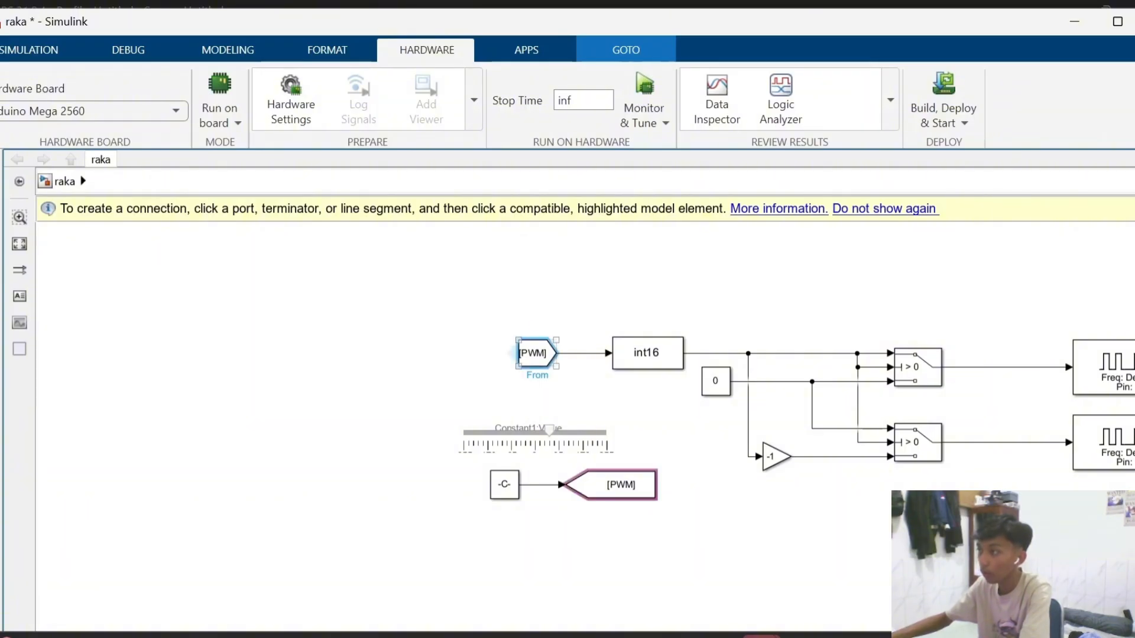
mouse_move(534, 442)
mouse_down()
mouse_move(566, 442)
mouse_move(544, 442)
mouse_up()
click(550, 403)
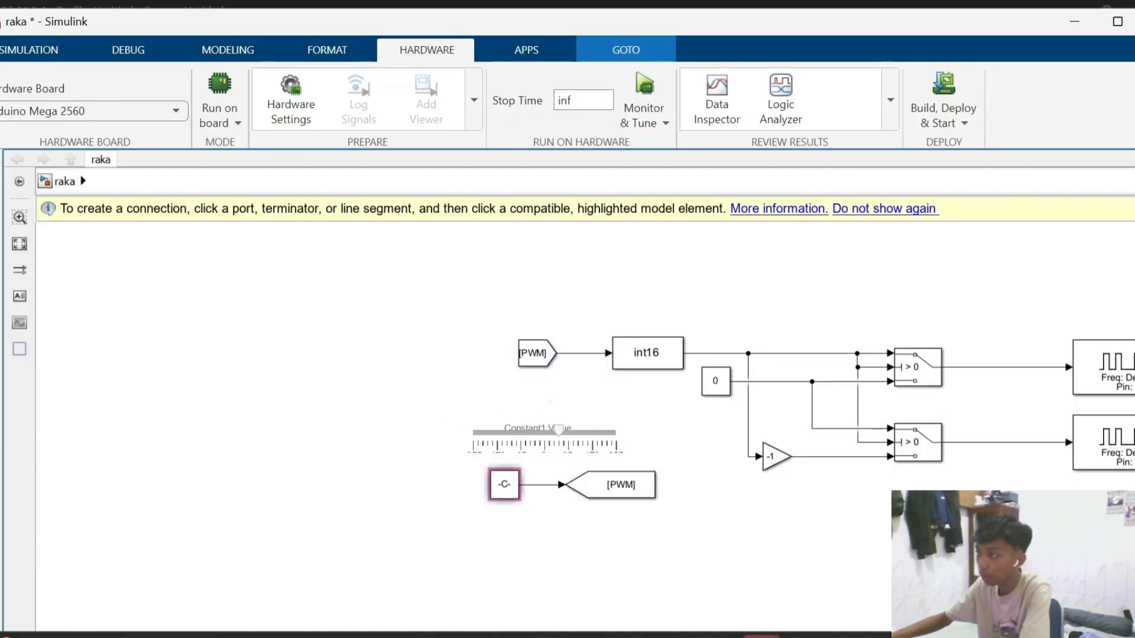
Trace the positive PWM path from the PWM From block through the upper Switch to the Arduino PWM output on pin 5.
click(515, 353)
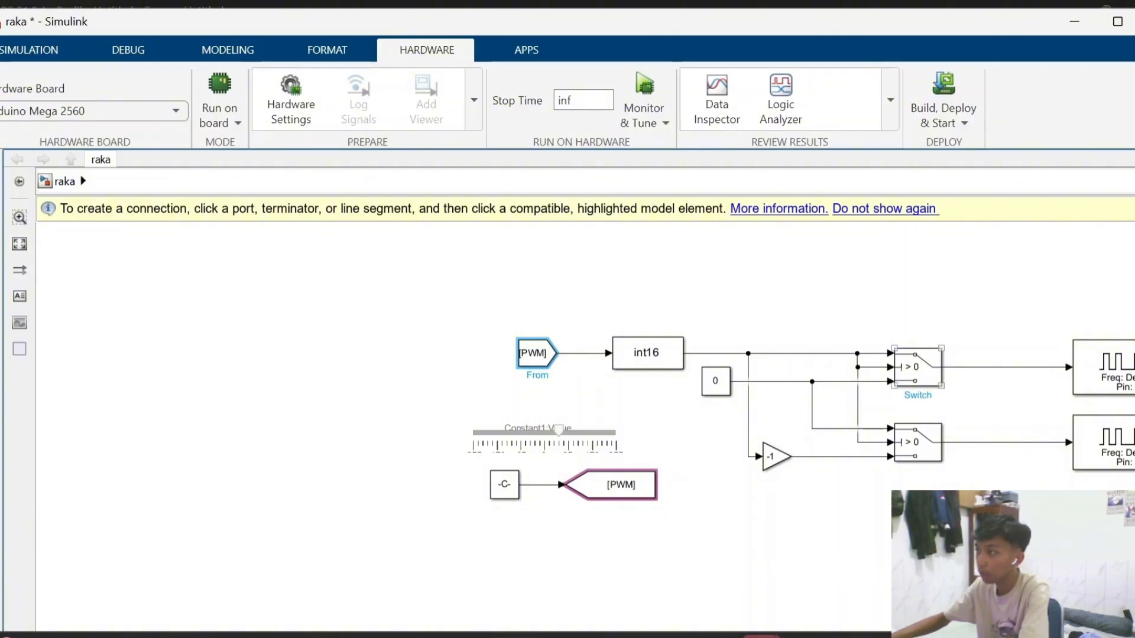
click(918, 367)
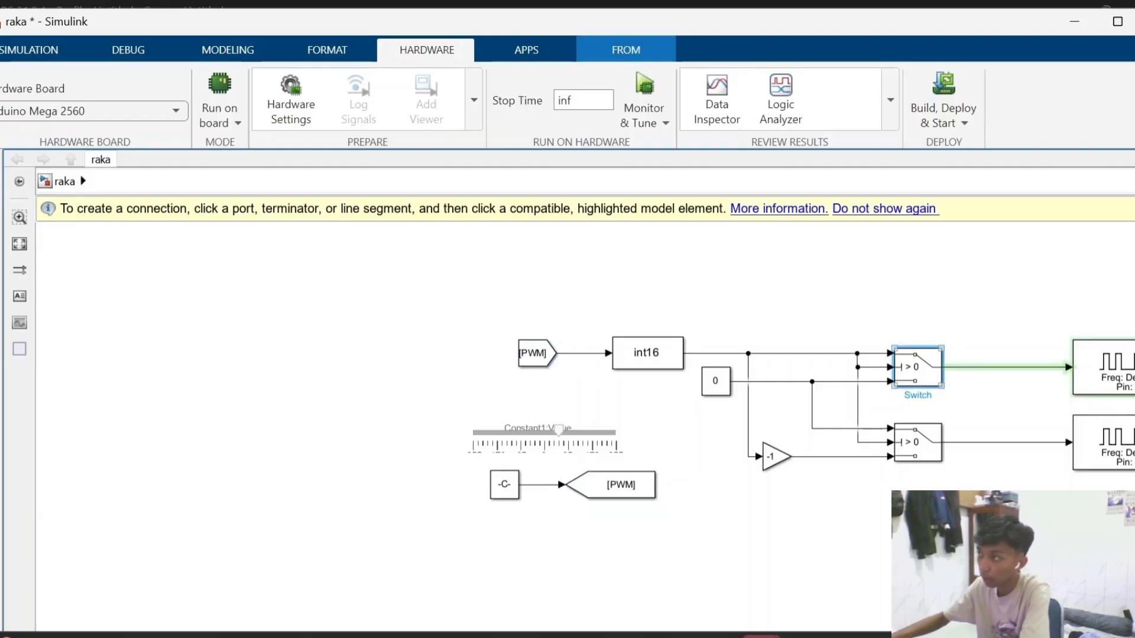
drag(970, 408, 906, 411)
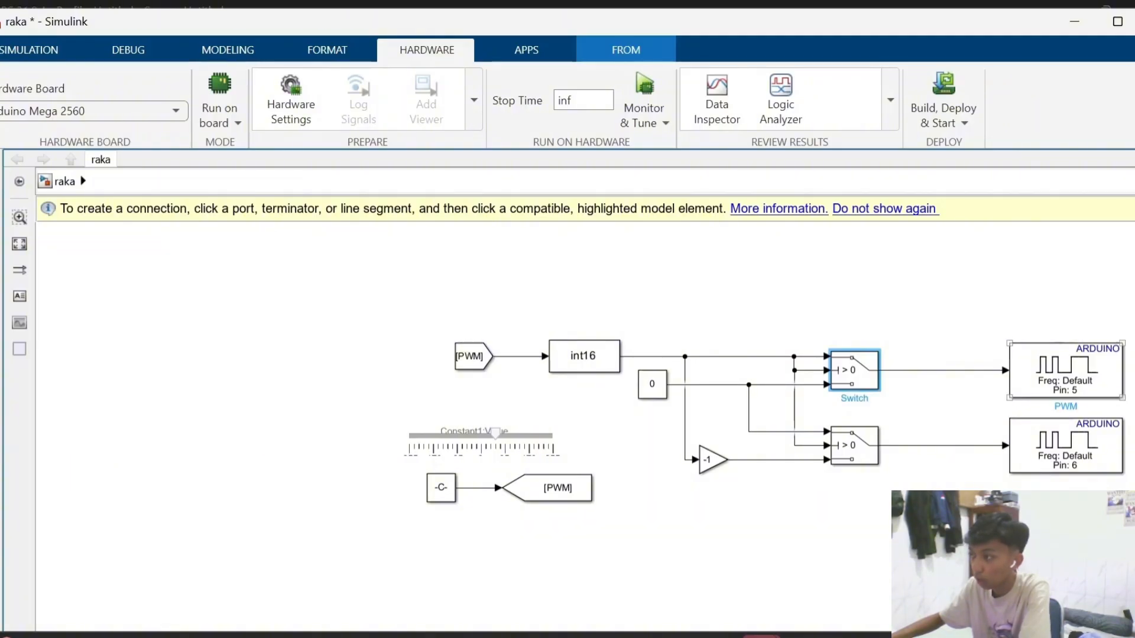
click(1065, 370)
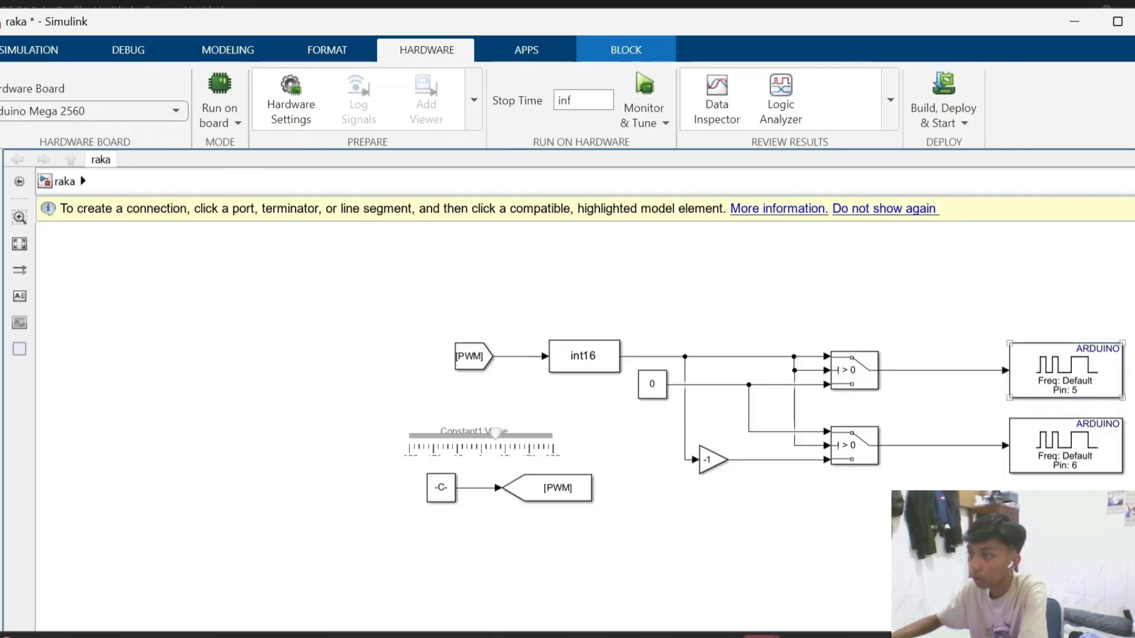
click(946, 296)
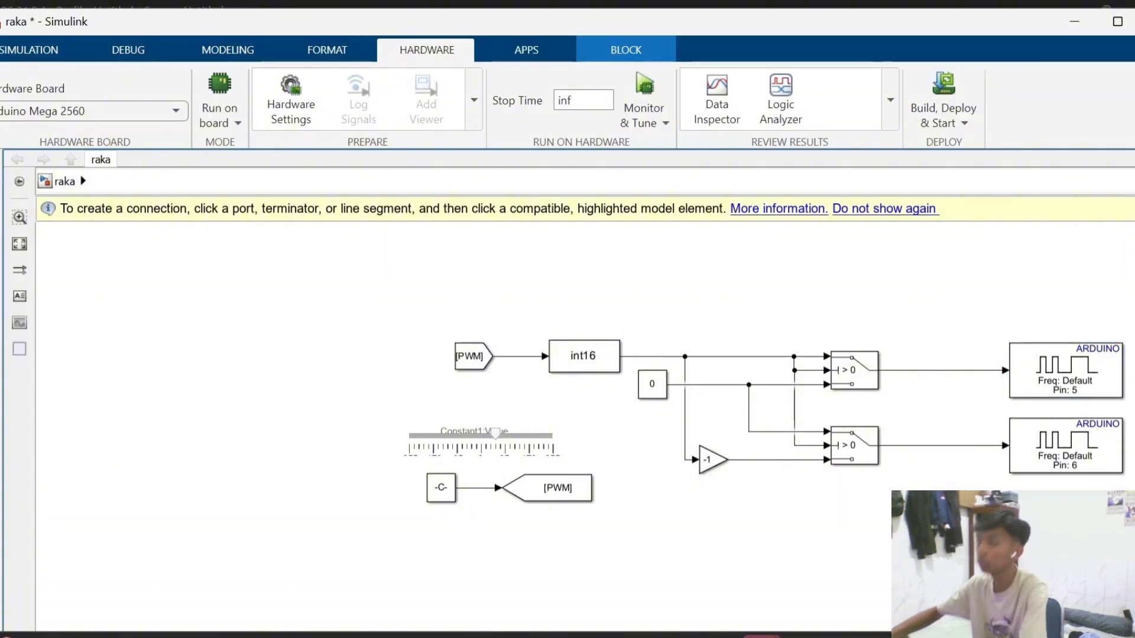
Examine the reverse PWM path through the Gain block, the zero constant and the lower Switch to the Arduino PWM output on pin 6.
click(854, 445)
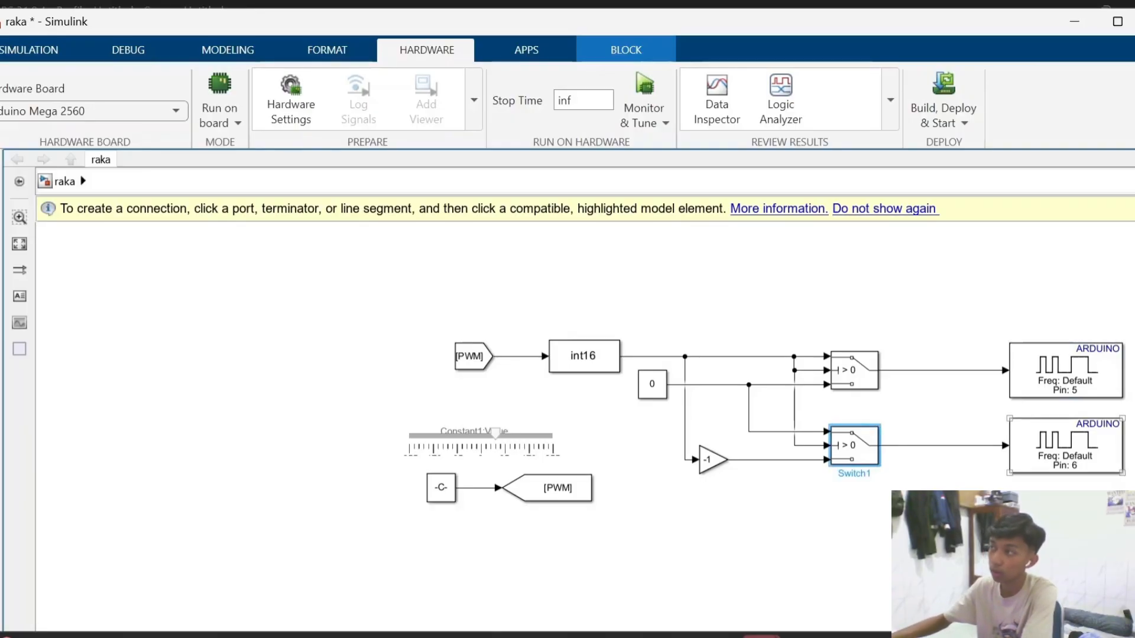
click(1066, 446)
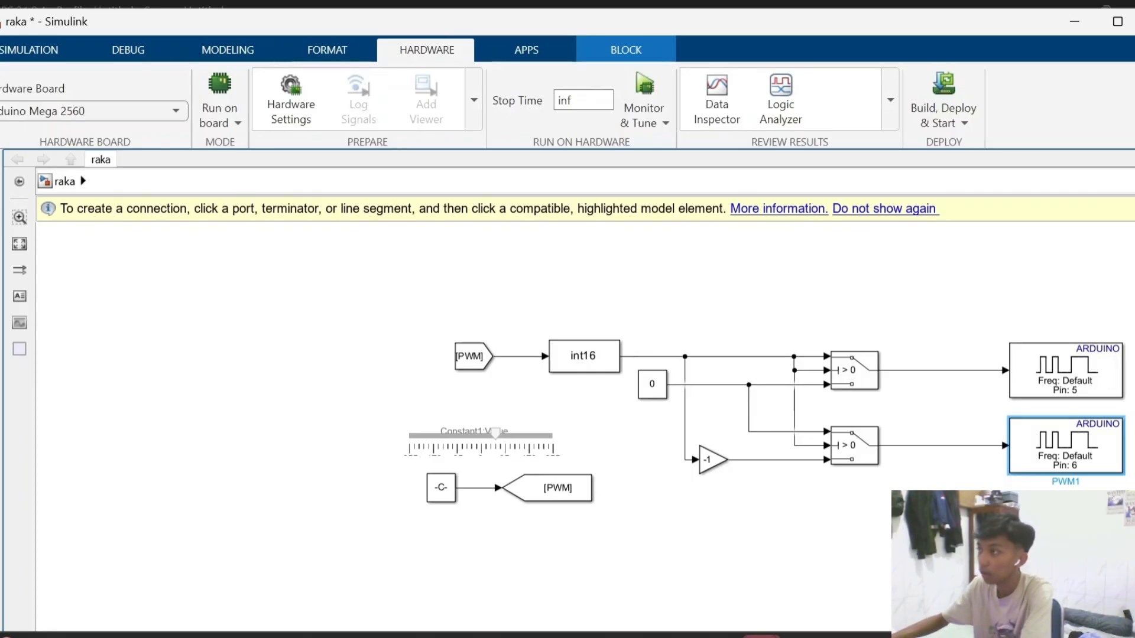
click(855, 371)
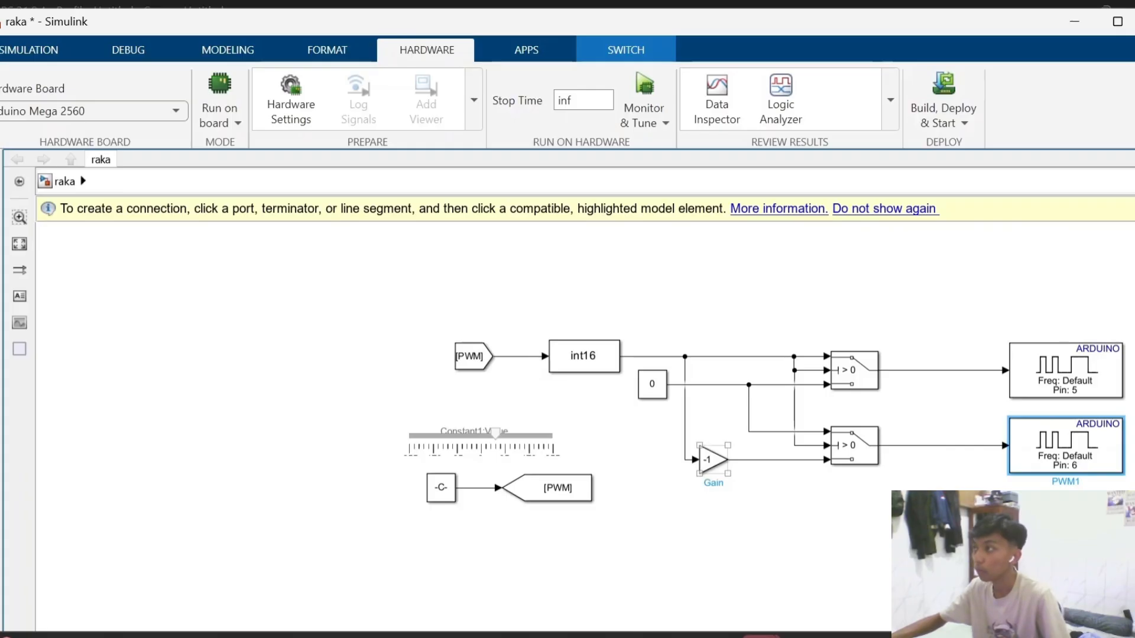
click(712, 460)
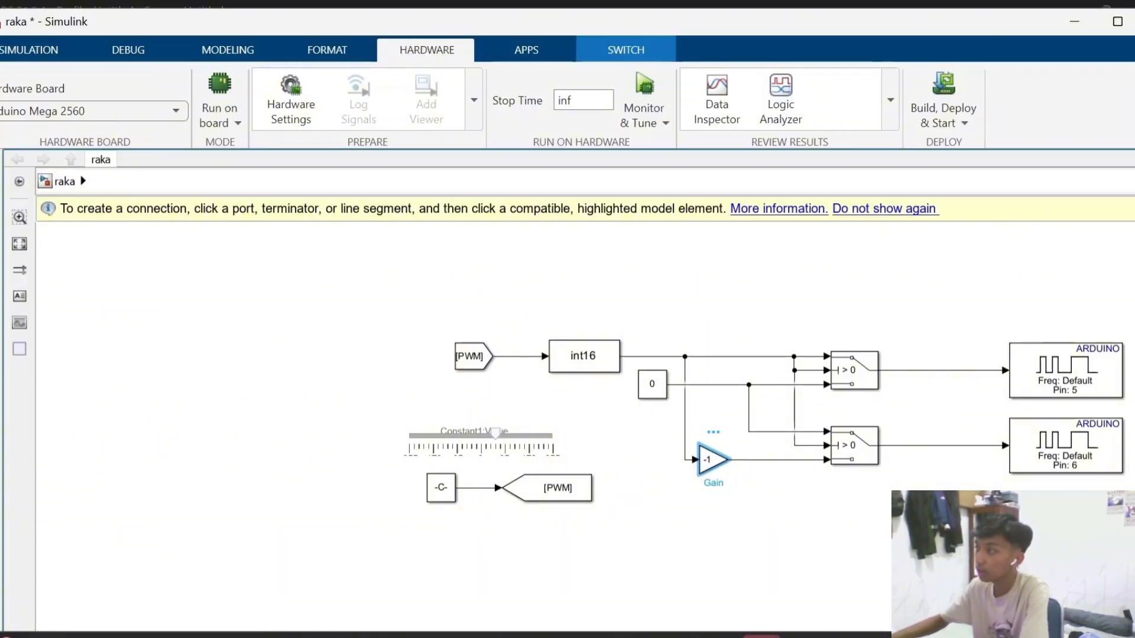
click(660, 512)
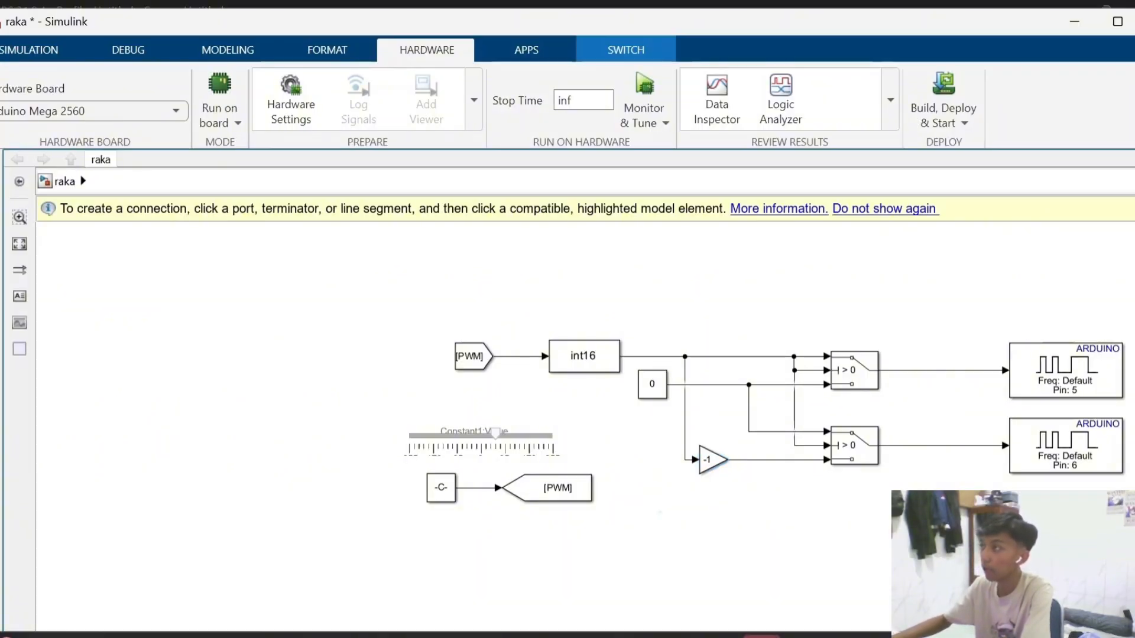
drag(714, 461, 737, 481)
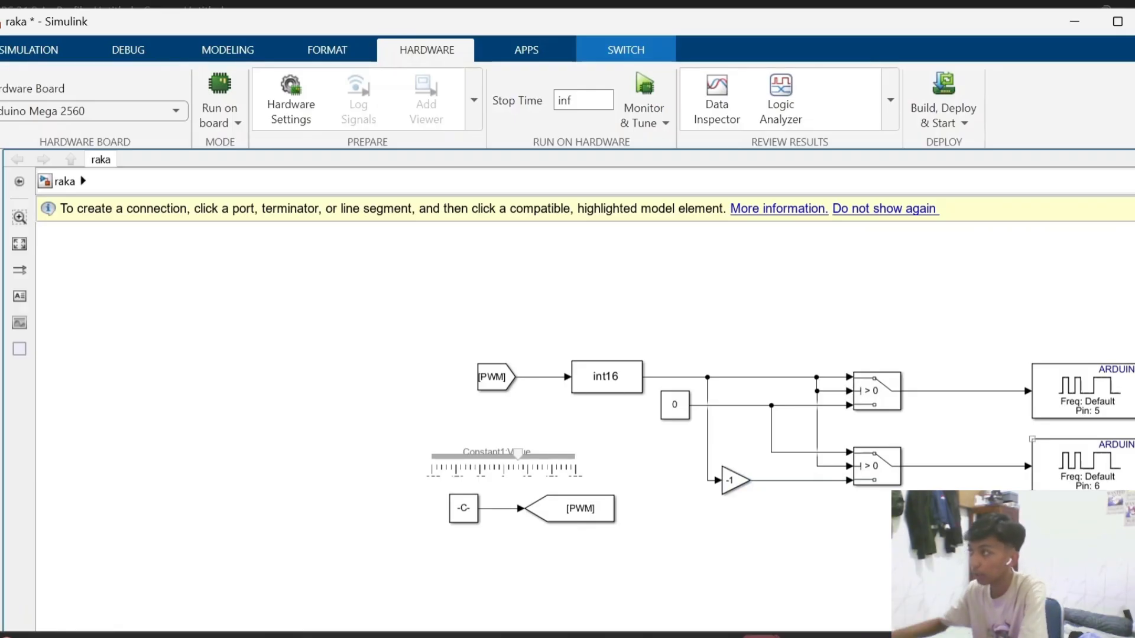
click(1088, 466)
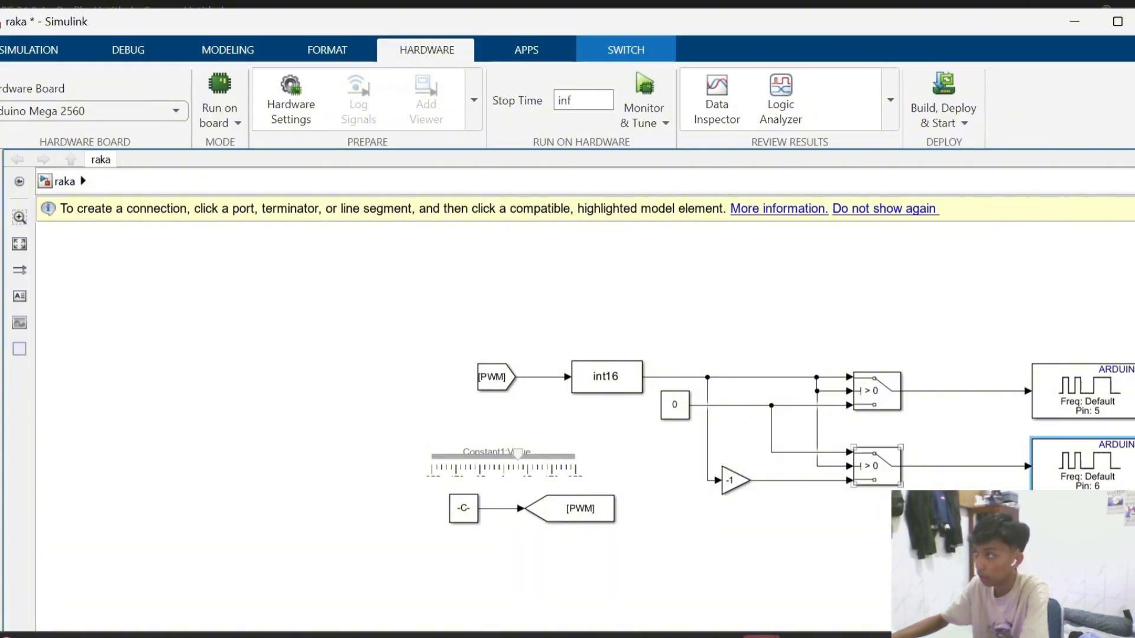
click(675, 404)
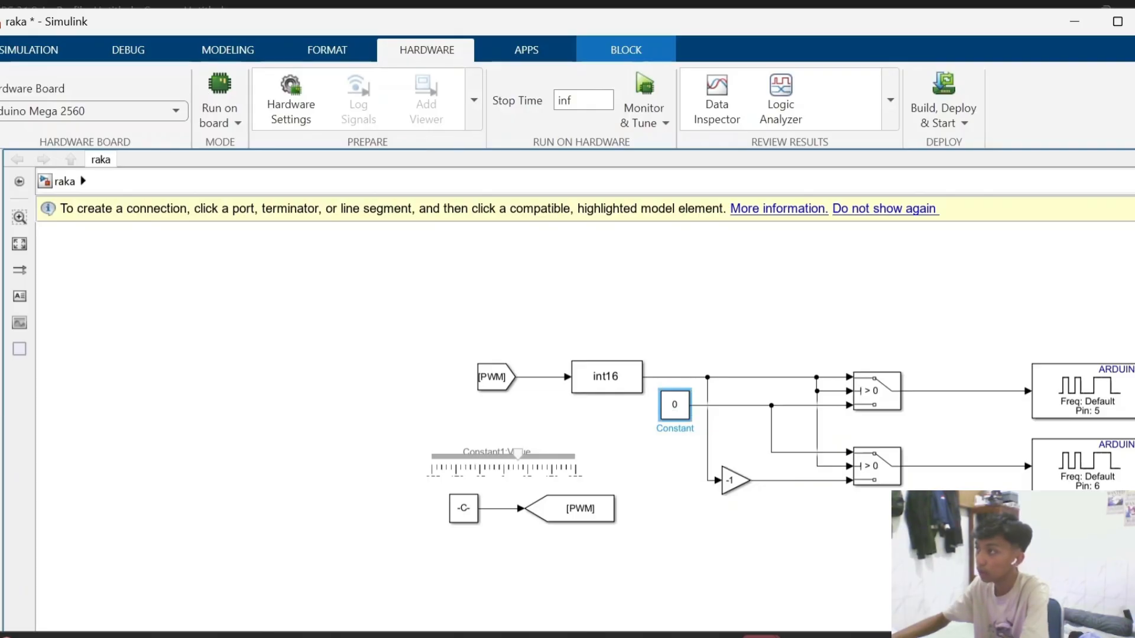
click(782, 395)
Examine the encoder section, including the Arduino Encoder block on pins 2 and 3 and the ENC Goto block it feeds.
scroll(554, 364, down, 5)
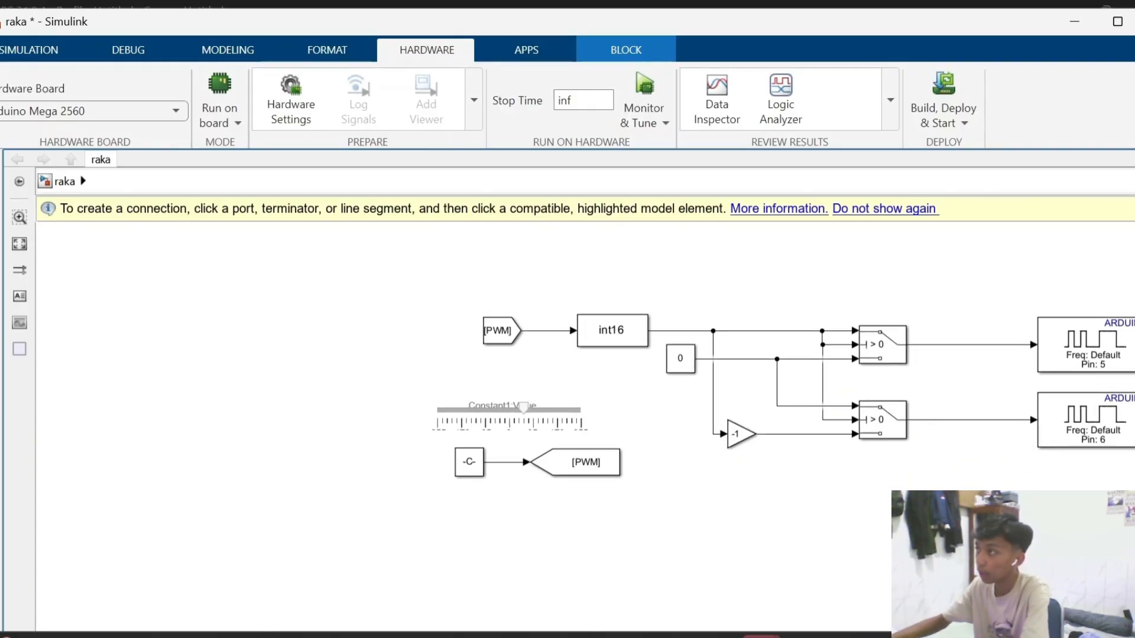
scroll(553, 364, down, 3)
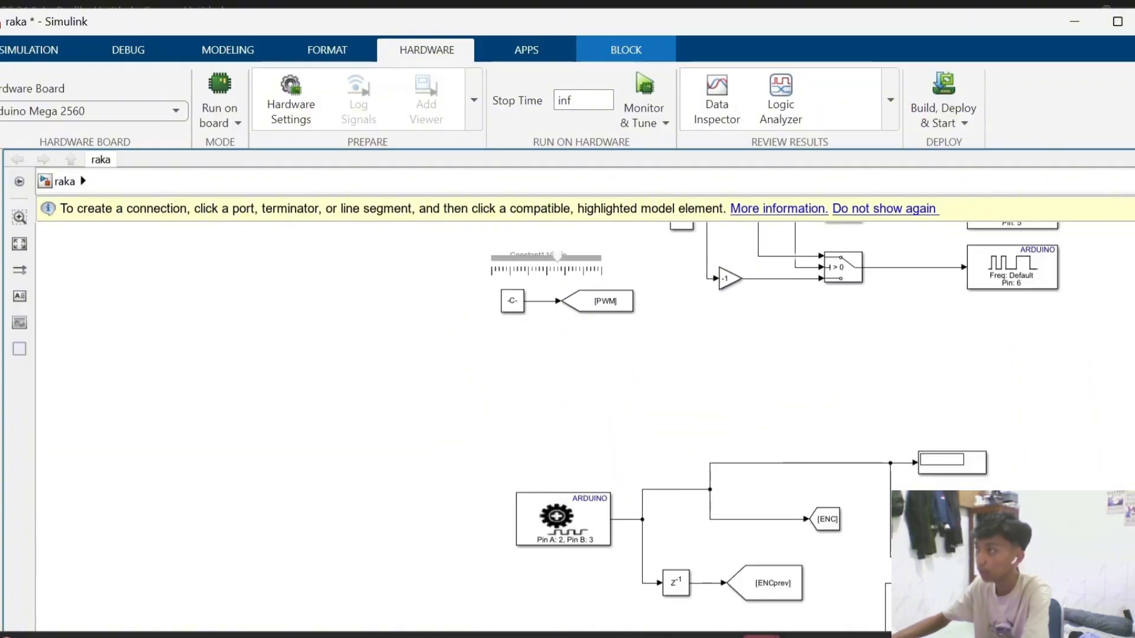
scroll(772, 430, down, 3)
scroll(733, 449, down, 3)
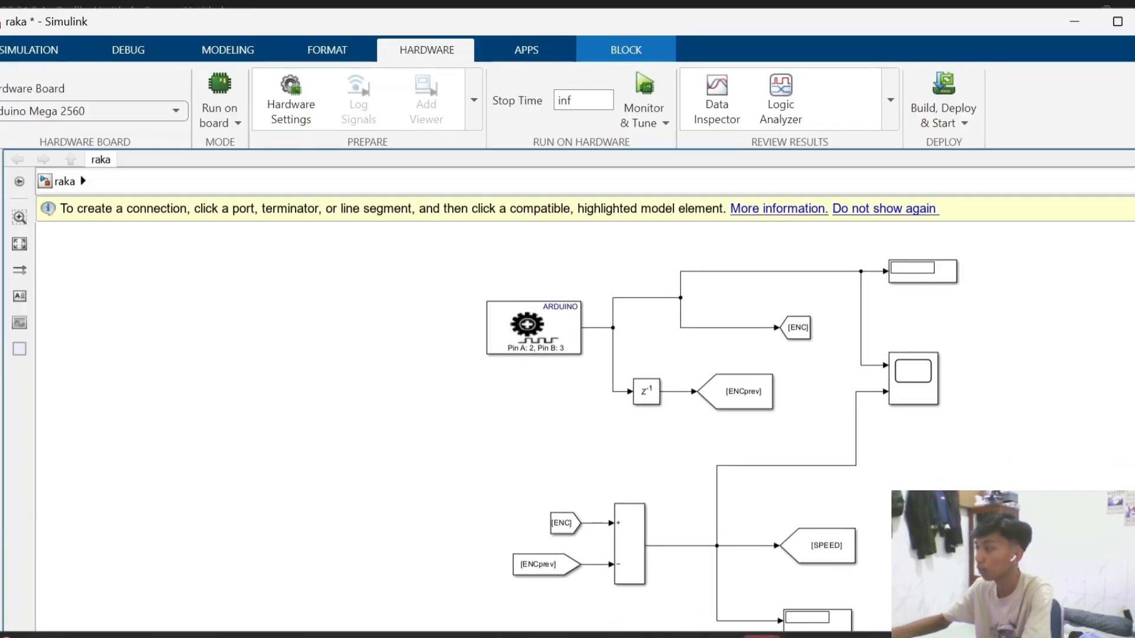
scroll(648, 310, down, 2)
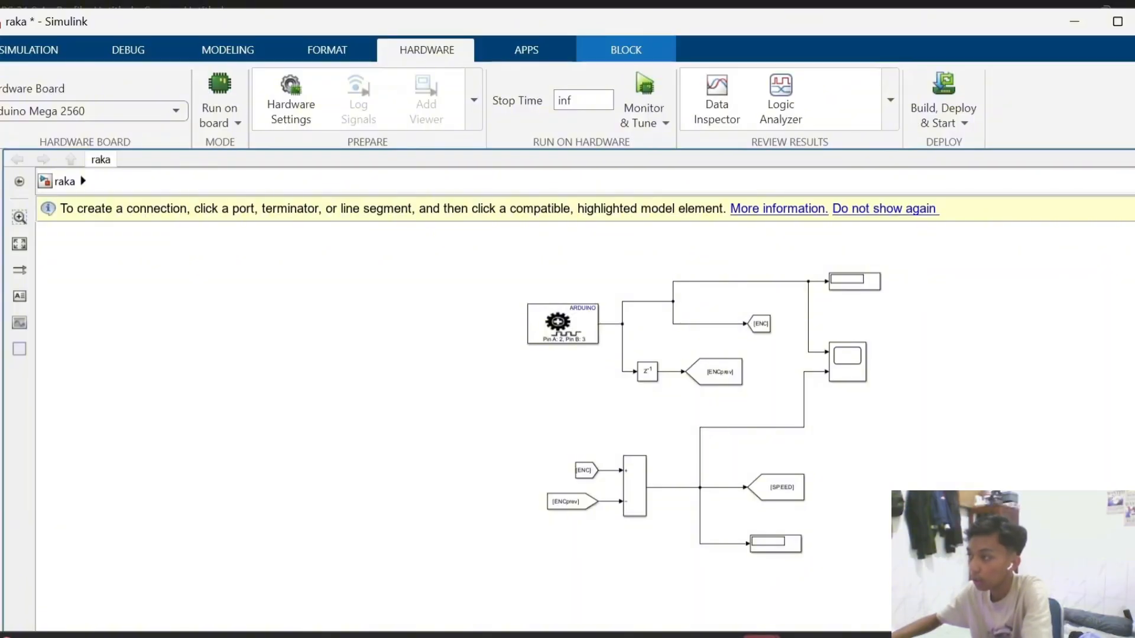
click(559, 324)
scroll(561, 337, up, 2)
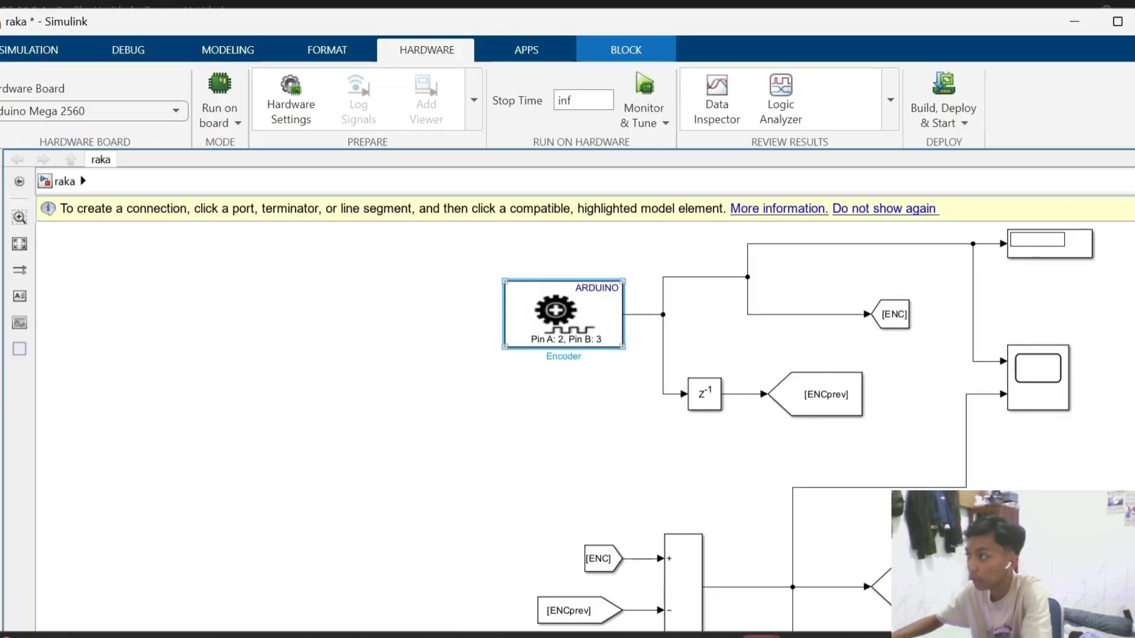
double_click(559, 317)
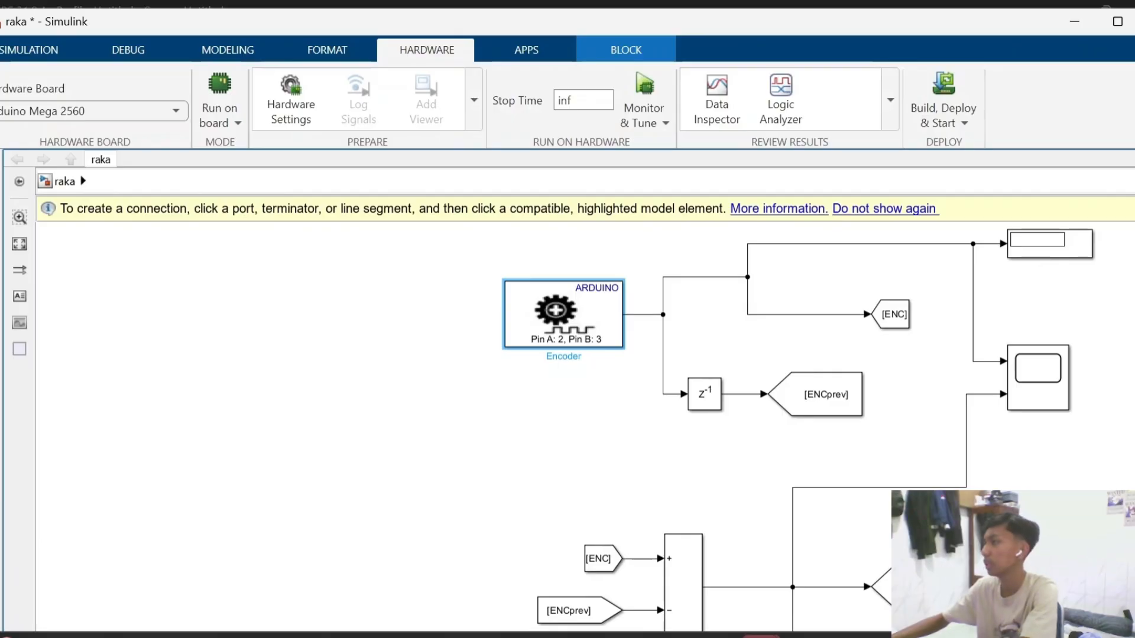
click(894, 314)
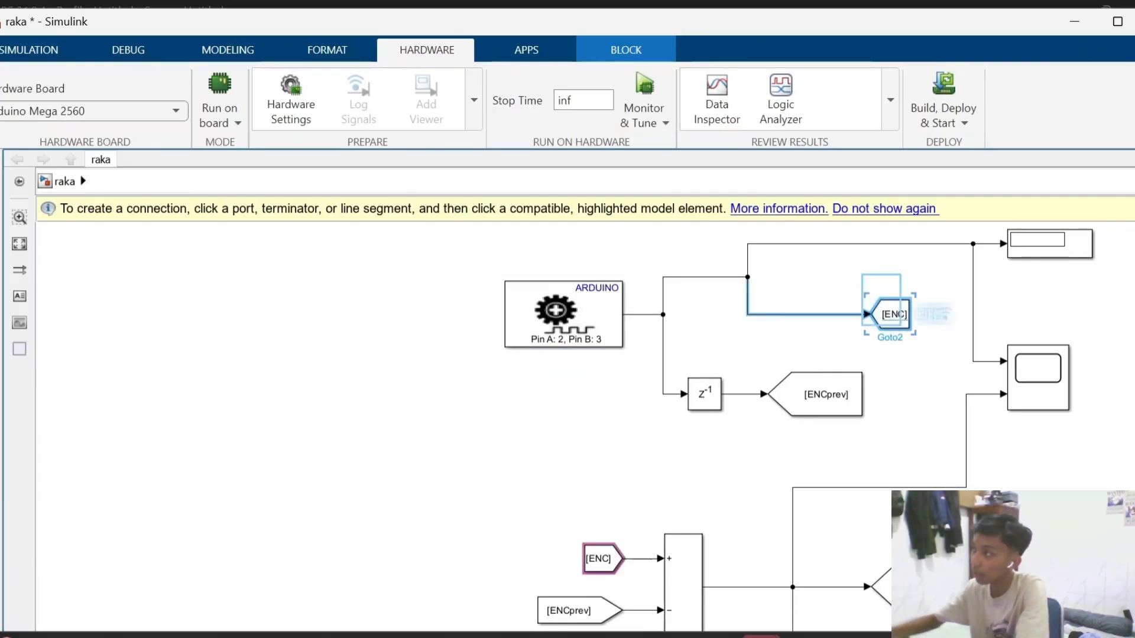
Examine the encoder's delay branch, from the Delay block to the ENCprev Goto block.
click(935, 333)
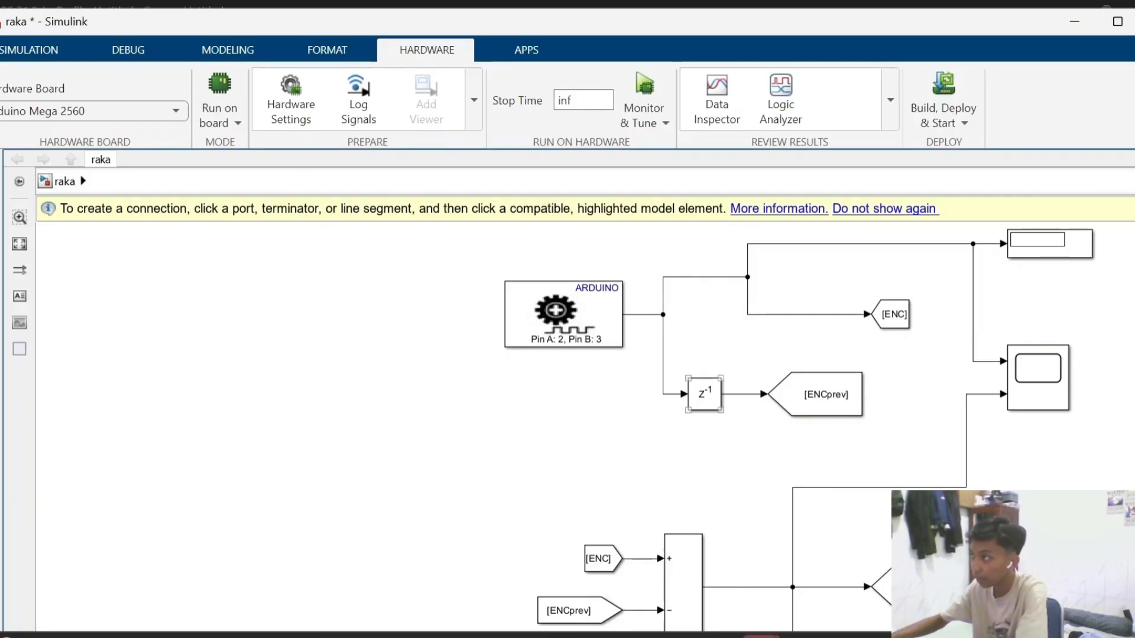
click(704, 394)
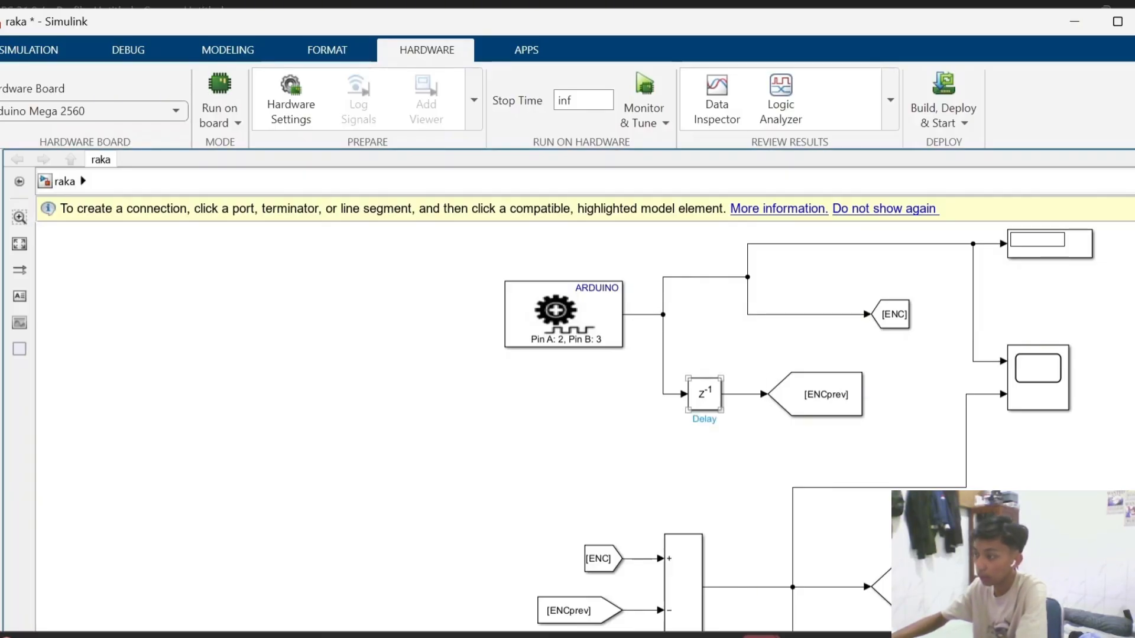
click(712, 419)
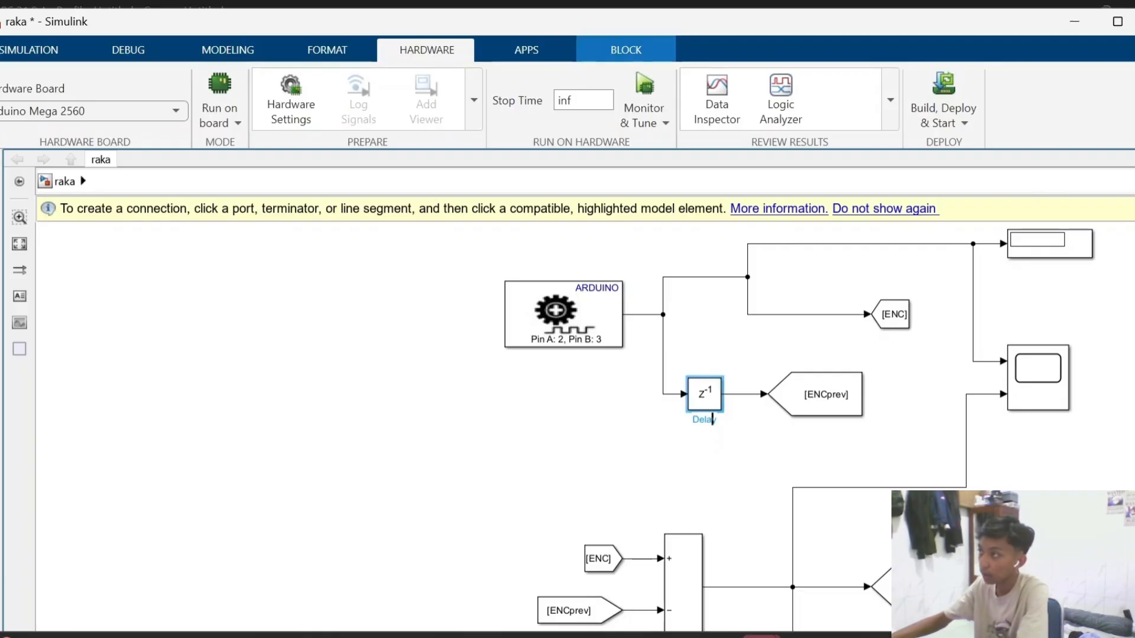
click(719, 448)
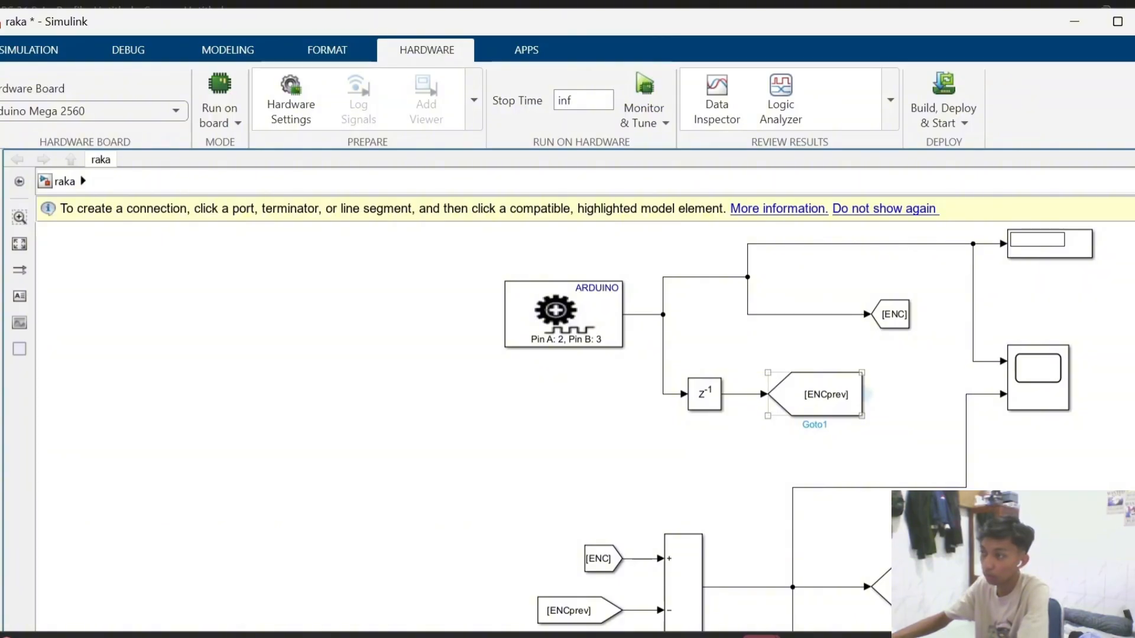
click(862, 395)
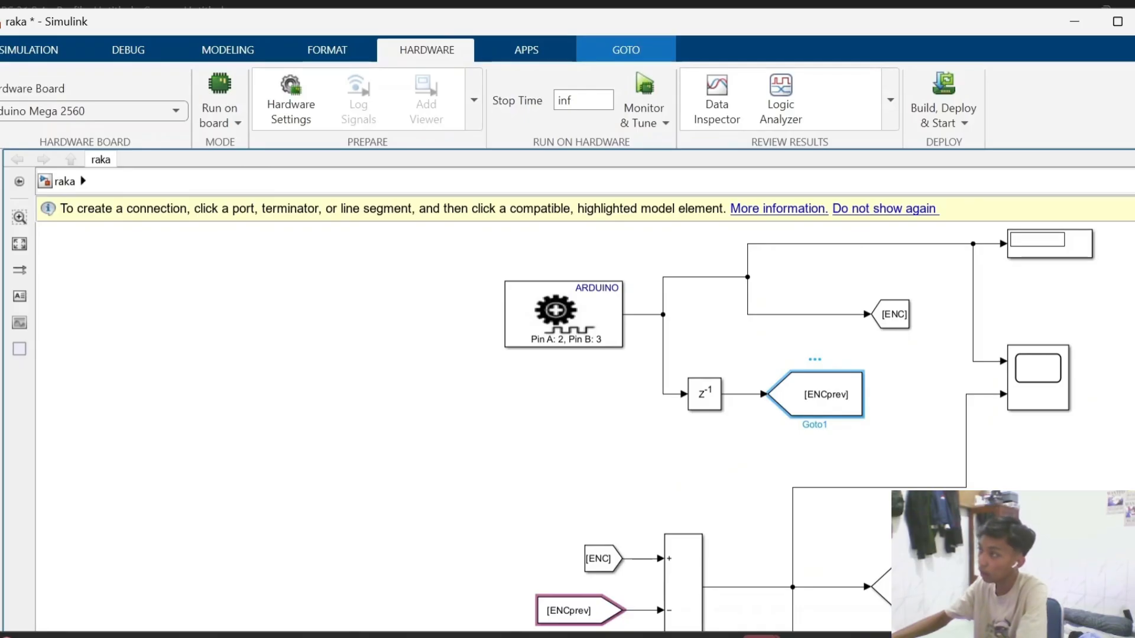
Trace the speed calculation from the ENC and ENCprev From blocks through the Add block to the SPEED Goto block.
drag(861, 395, 945, 262)
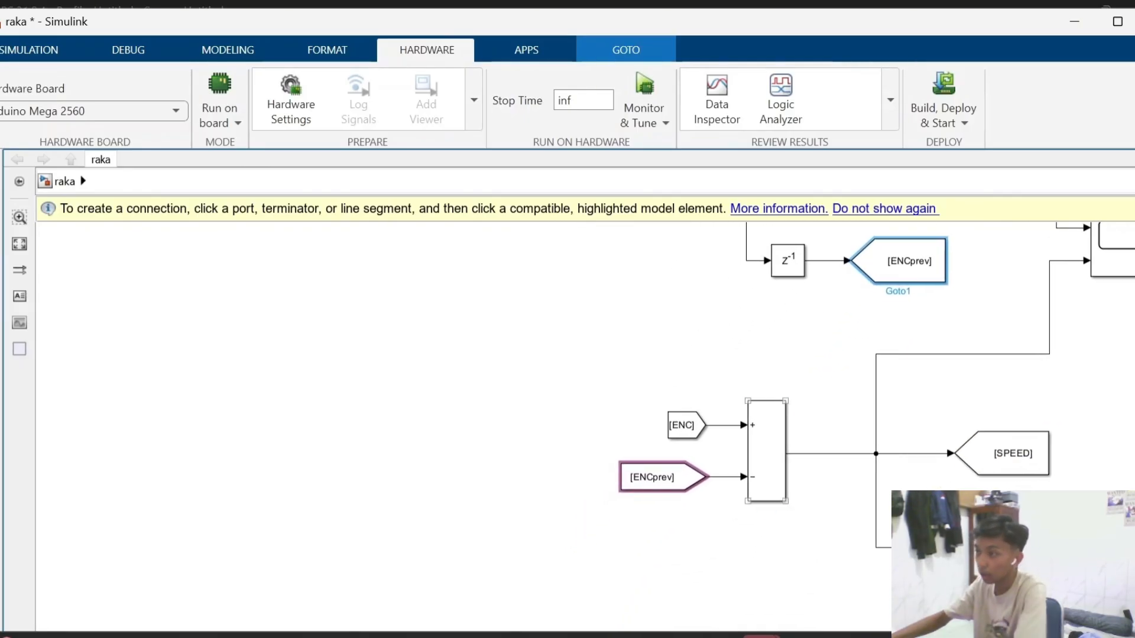
click(767, 451)
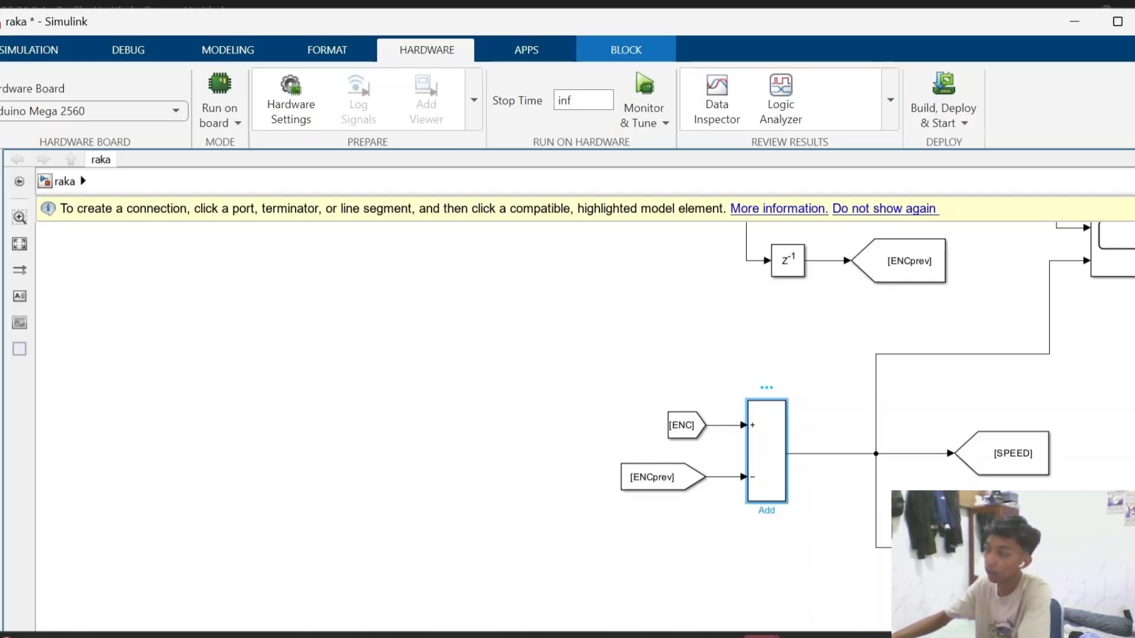
click(683, 425)
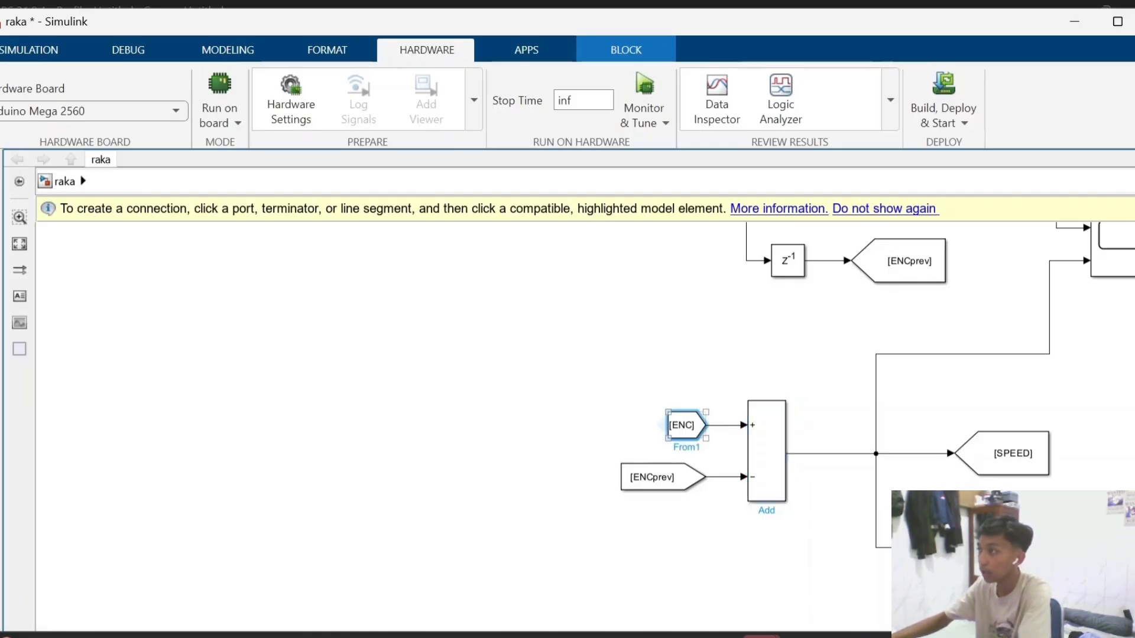
click(653, 477)
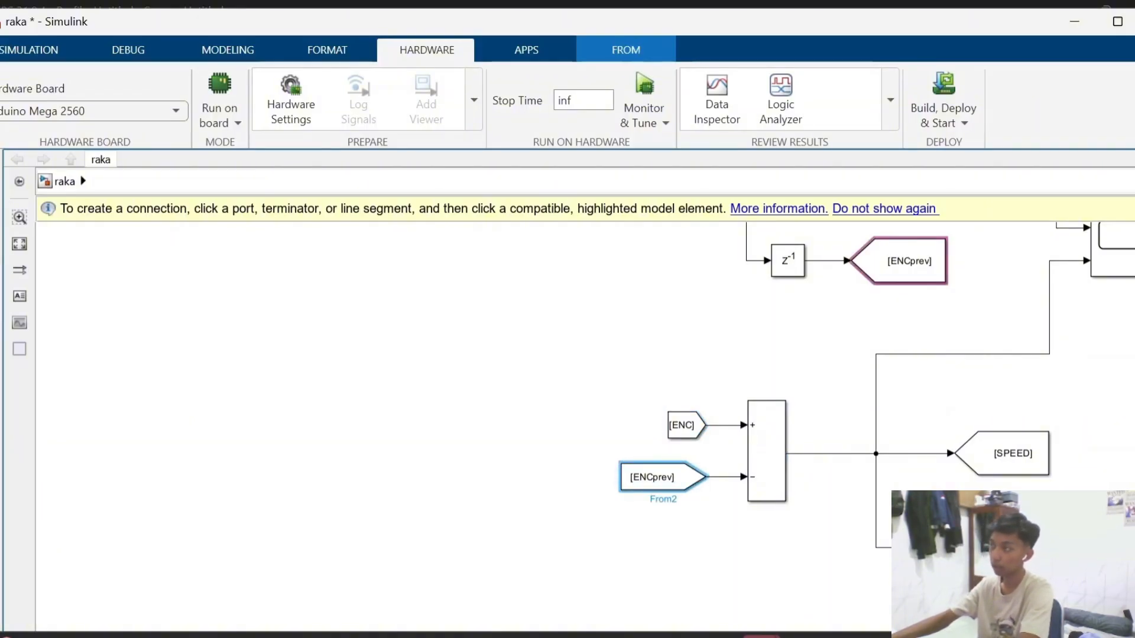
scroll(807, 529, up, 1)
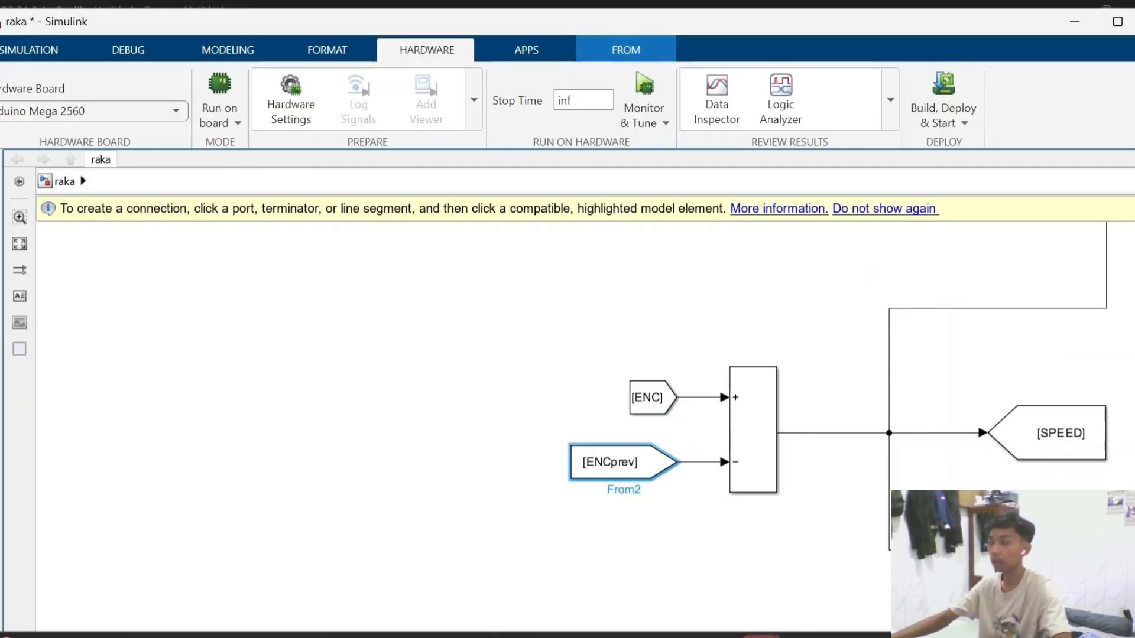
drag(807, 530, 764, 511)
click(1012, 435)
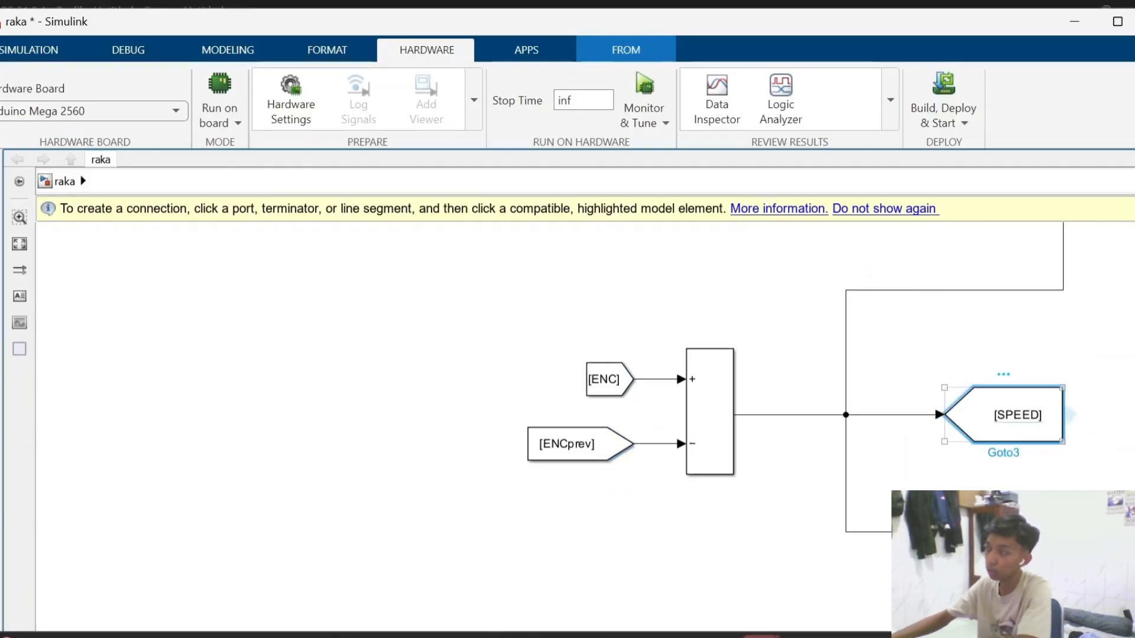
scroll(1012, 436, down, 1)
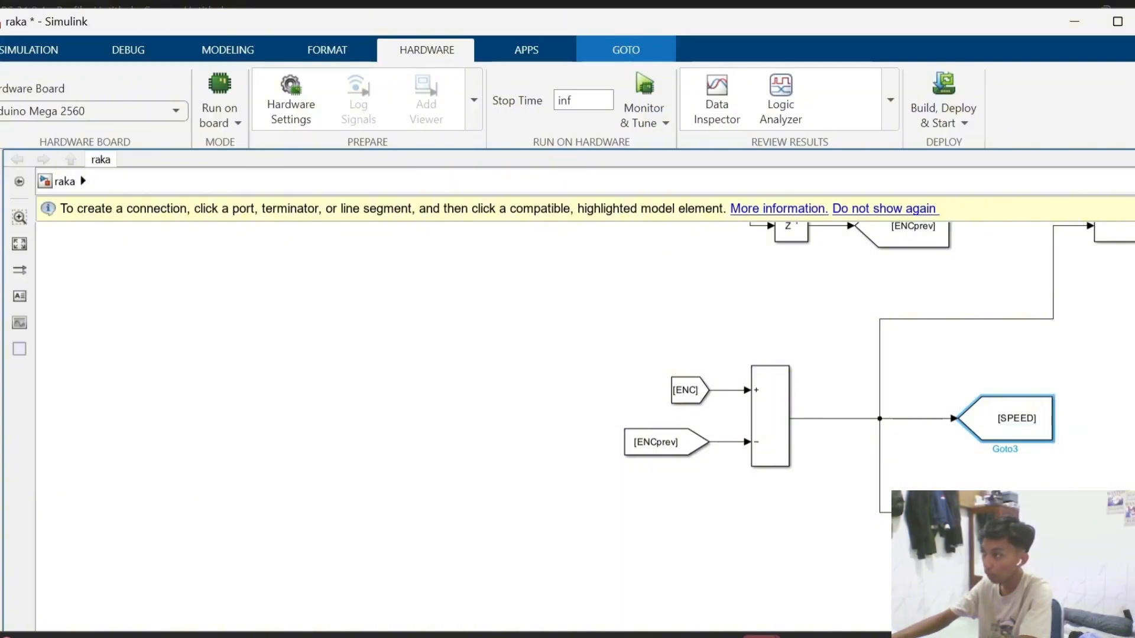
Examine the Display and Scope blocks fed by the encoder and speed signals, and maximize the model window.
click(1127, 409)
scroll(1073, 418, down, 2)
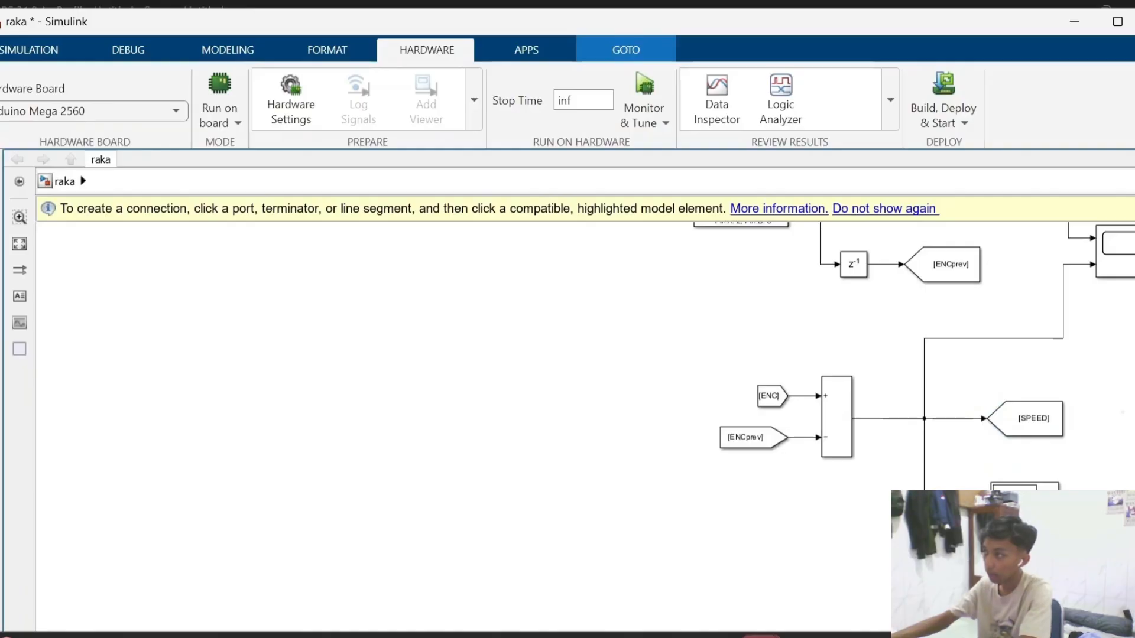
drag(969, 366, 921, 428)
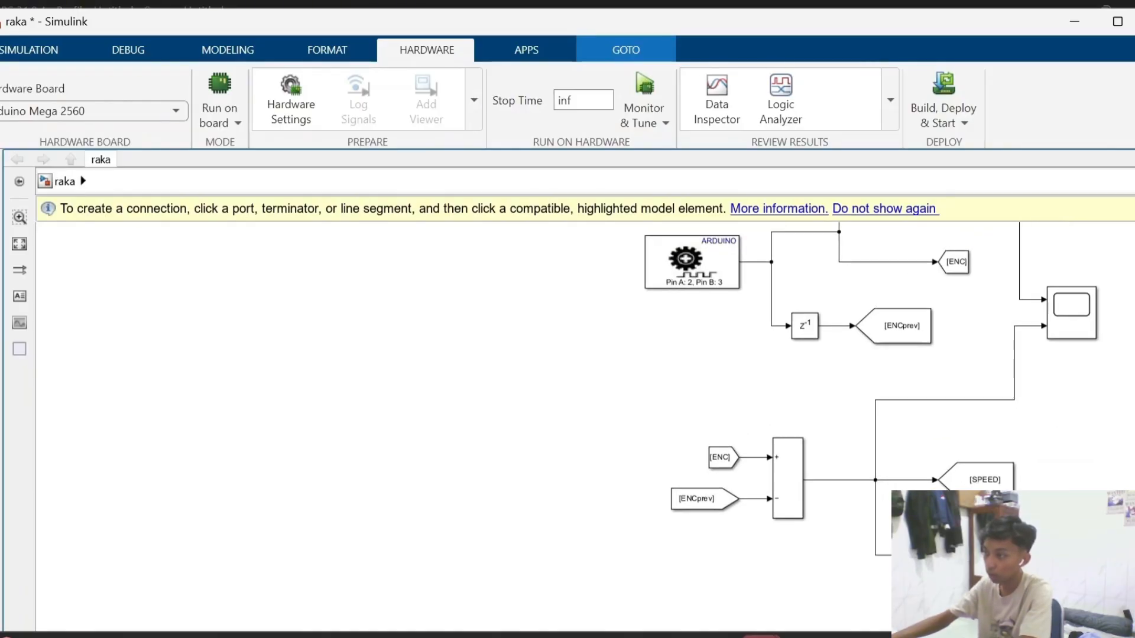
drag(1051, 465, 929, 509)
scroll(929, 509, down, 1)
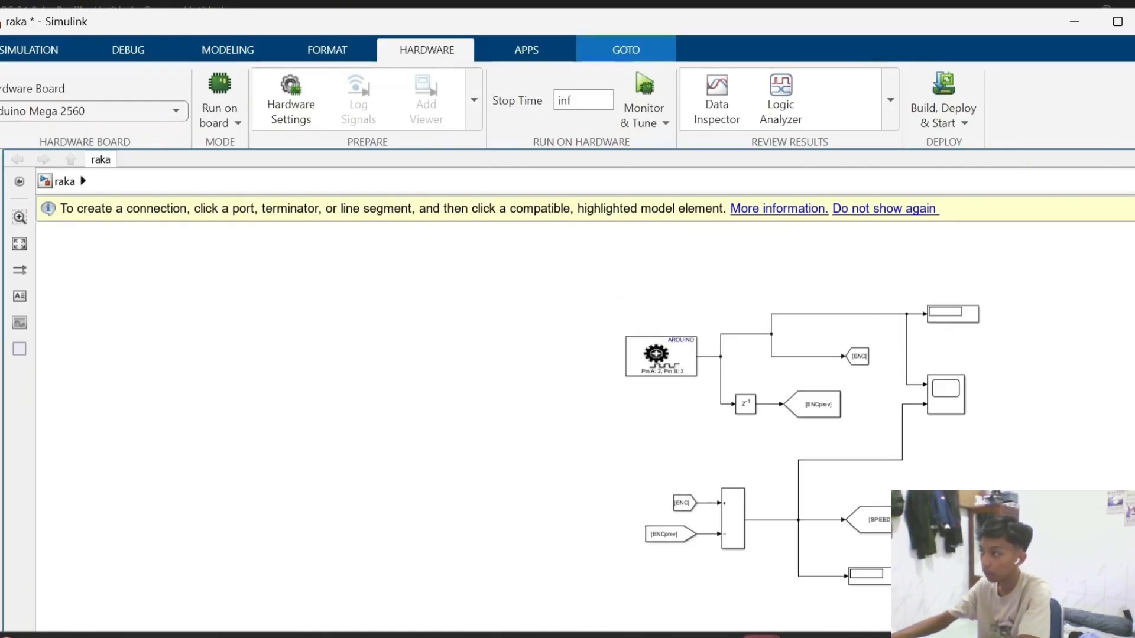
click(931, 318)
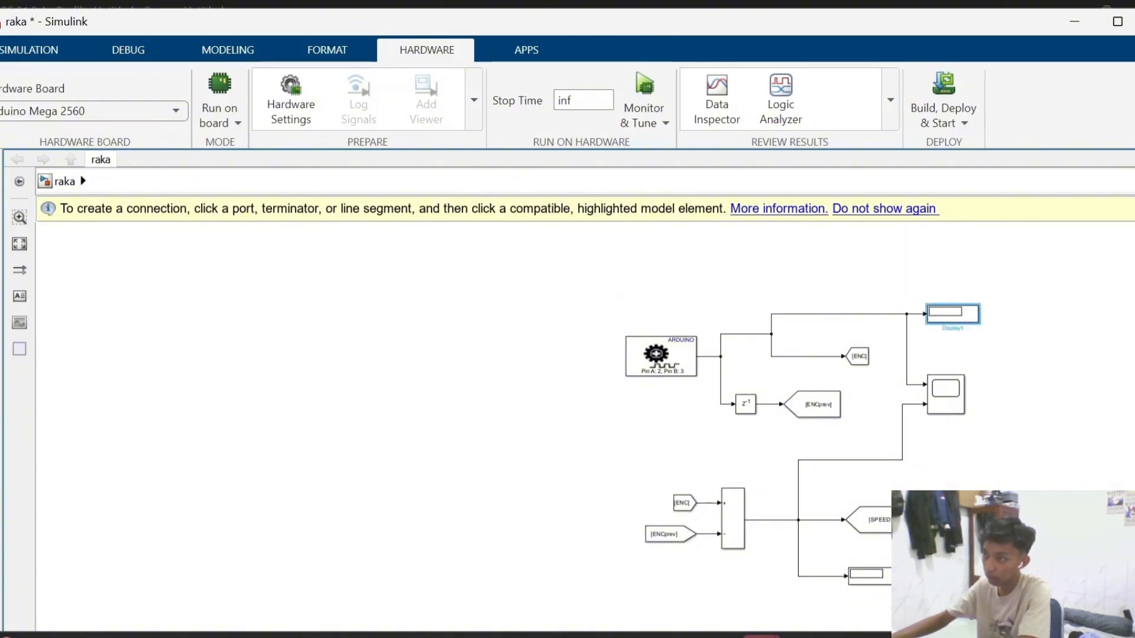
click(946, 394)
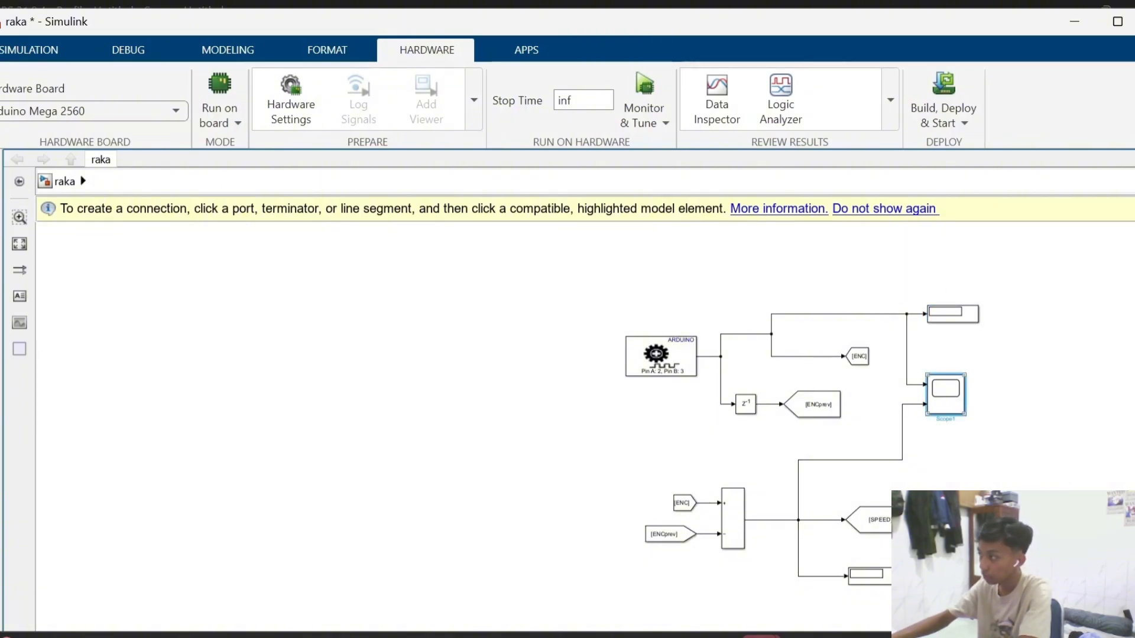
click(1117, 21)
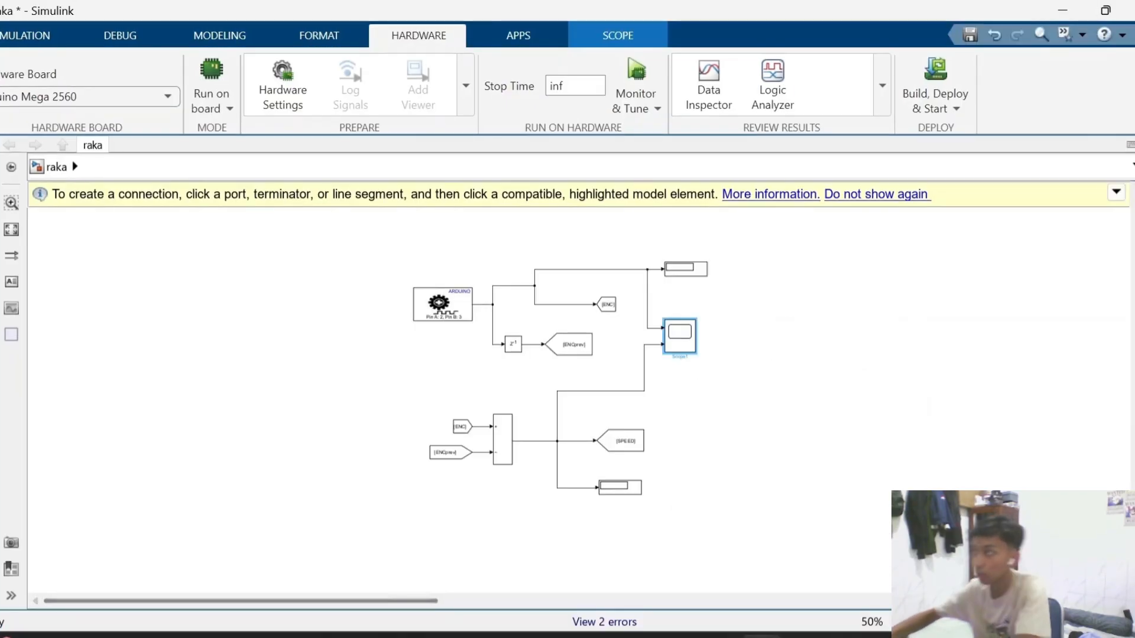
View the MATLAB Support Package for Arduino Hardware page in the browser, return to the Simulink model and clear the Scope selection.
click(803, 637)
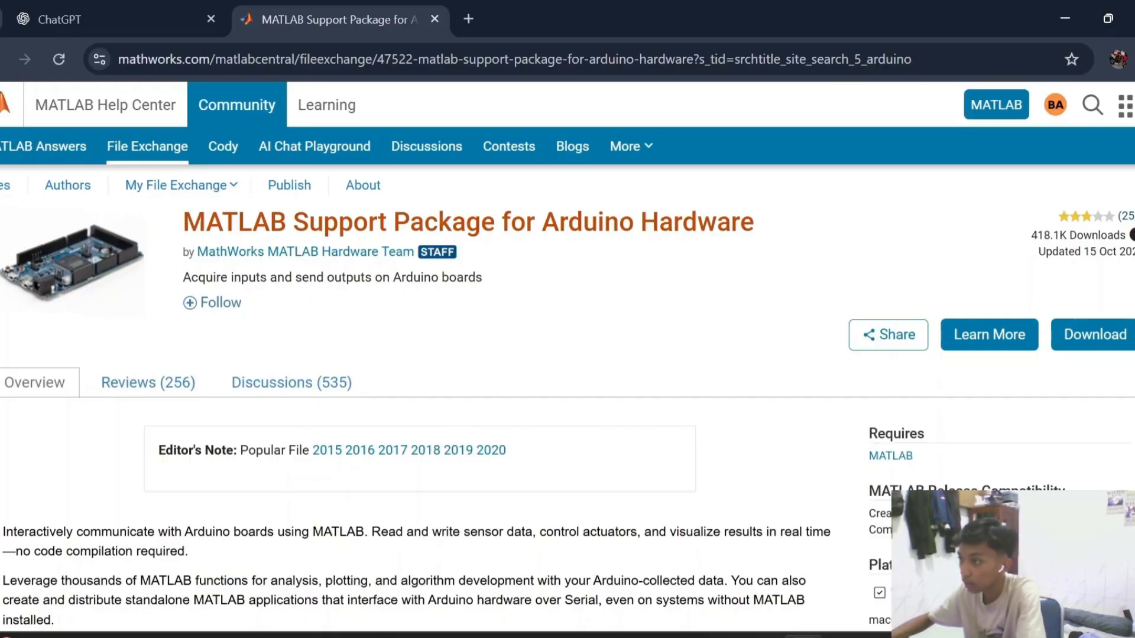
mouse_move(761, 636)
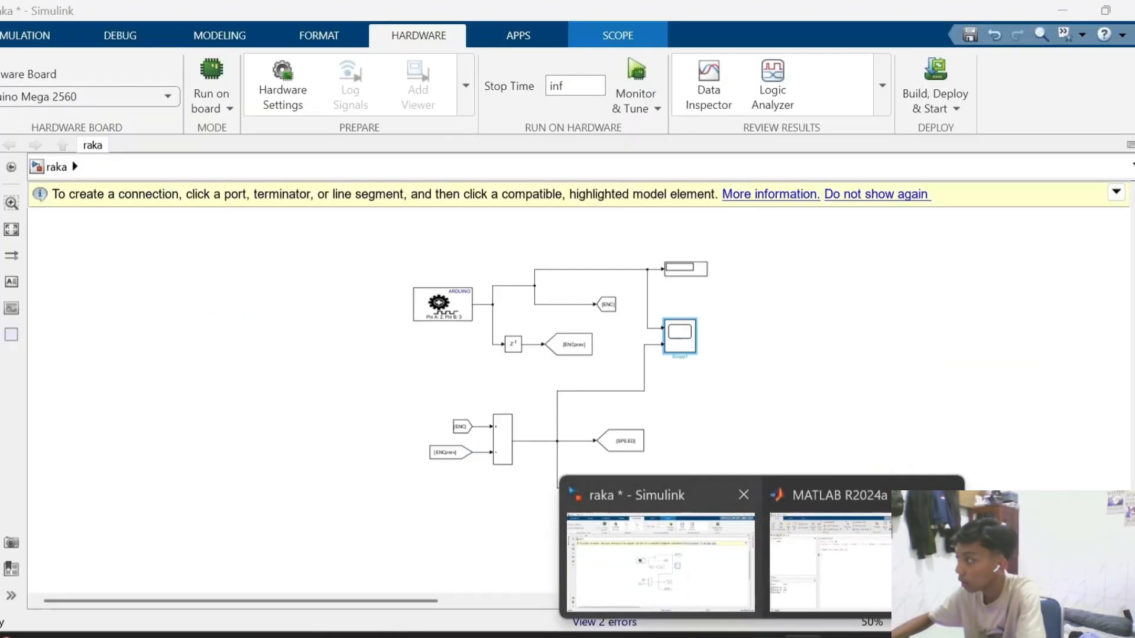
click(661, 563)
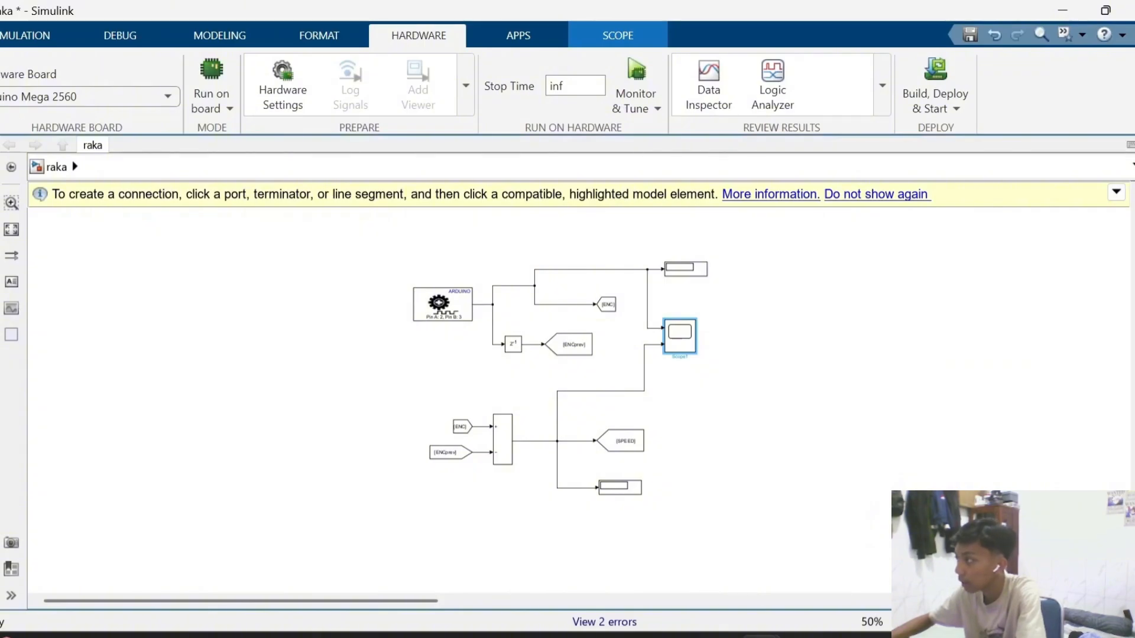
key(Escape)
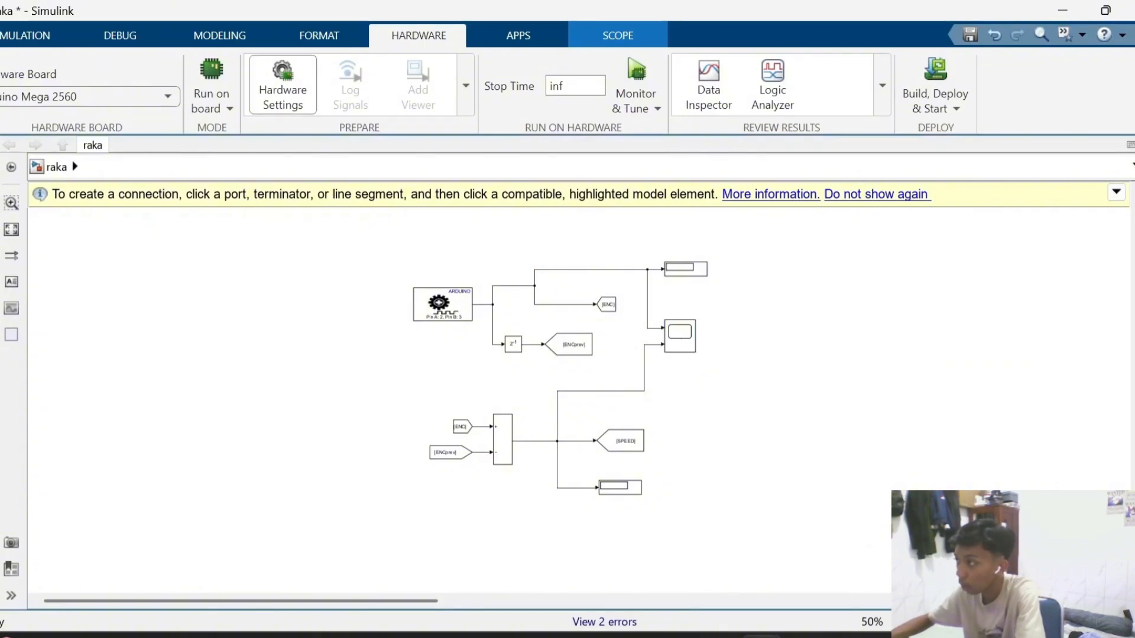